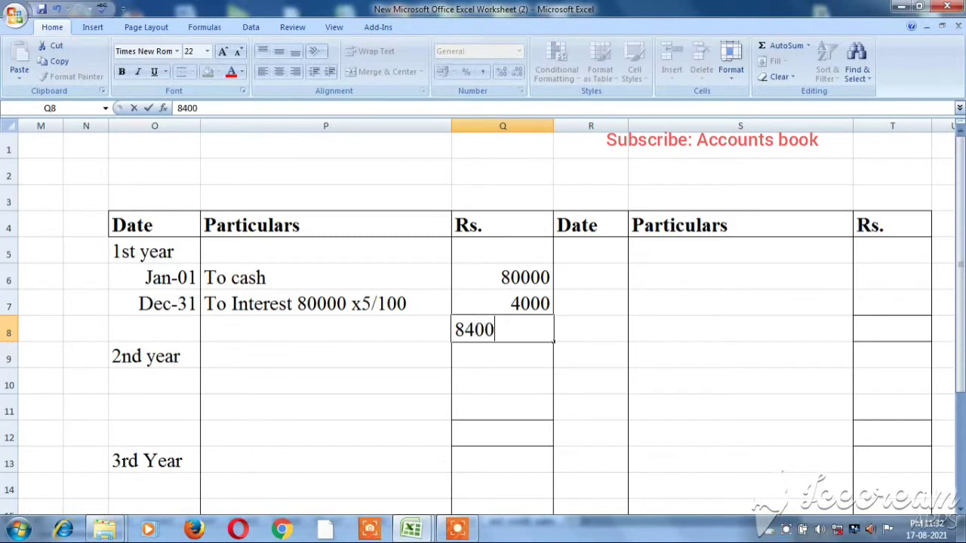
# - Enter the 84000 debit total and a Dec-31 'By depreciation' credit of 18478
pyautogui.press('Tab')
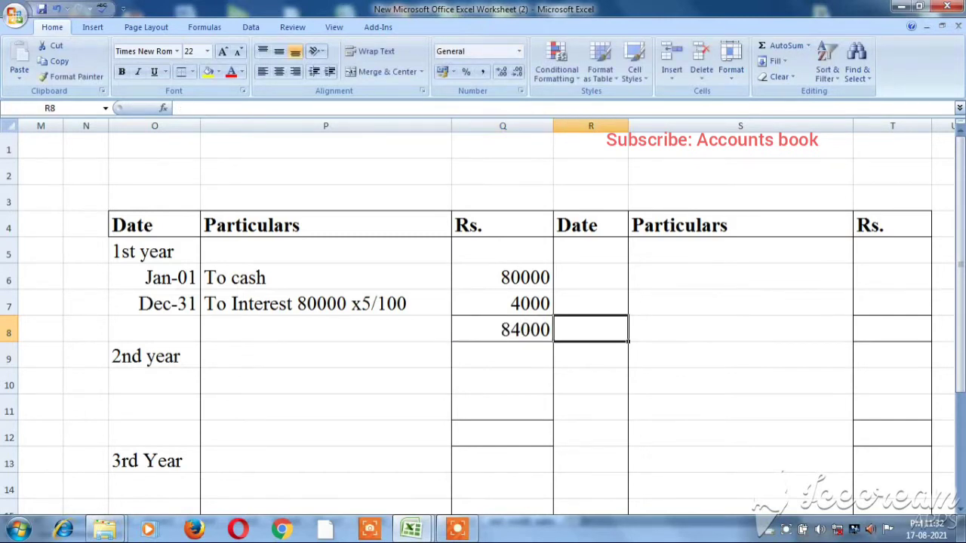
pyautogui.press('Up')
pyautogui.press('Up')
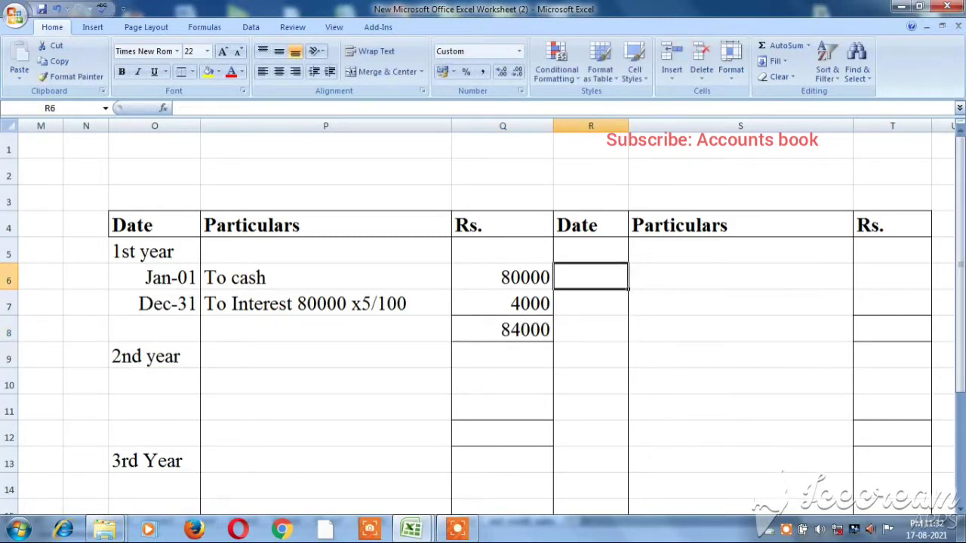
pyautogui.write('Dec 31')
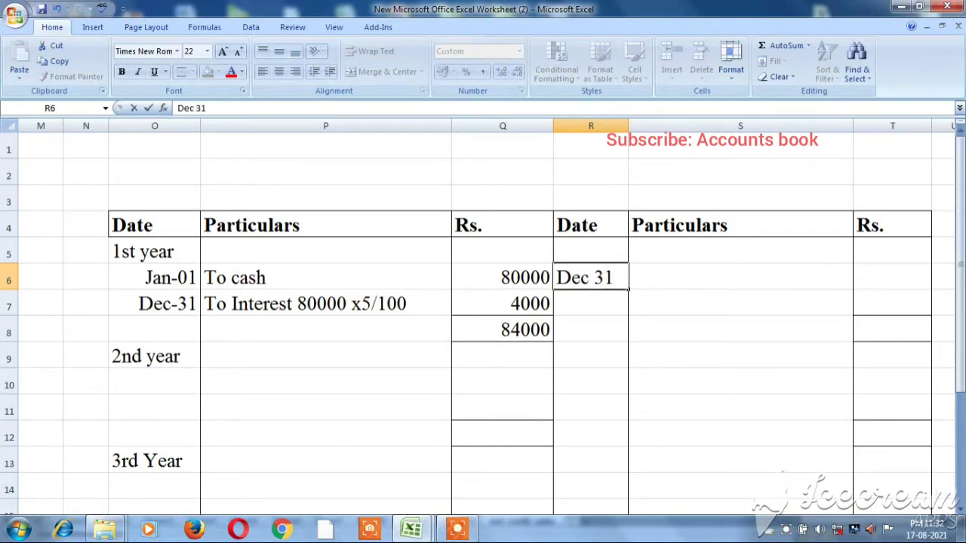
pyautogui.press('Tab')
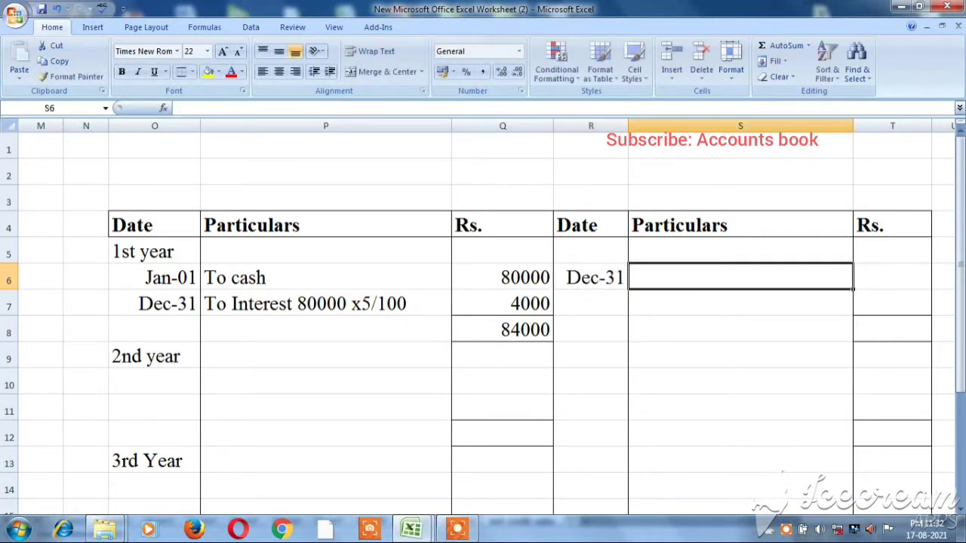
pyautogui.write('By ')
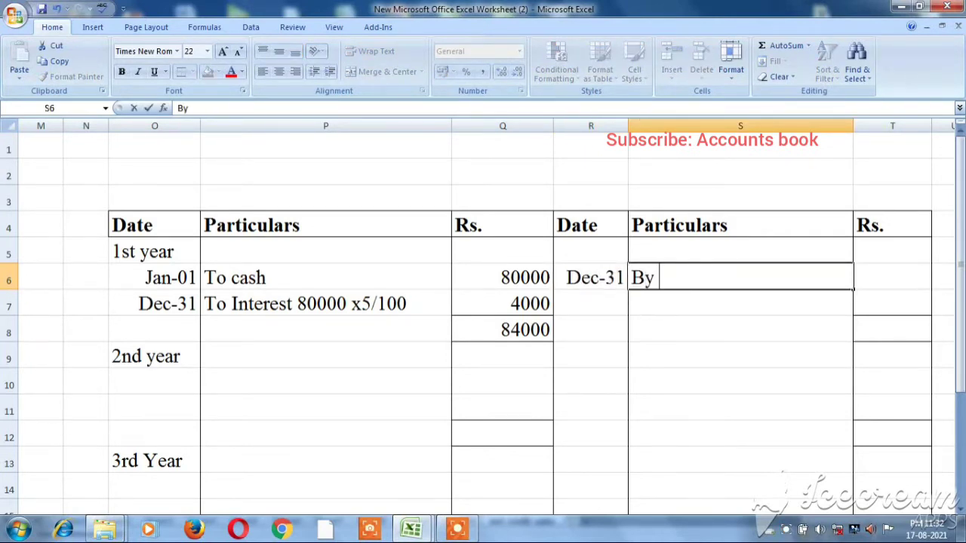
pyautogui.write('deprecia')
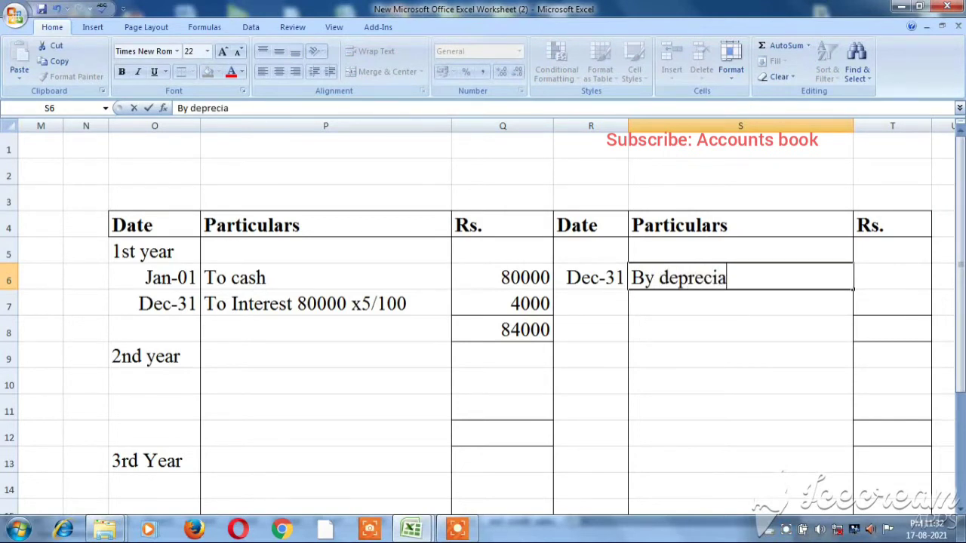
pyautogui.write('tion')
pyautogui.press('Tab')
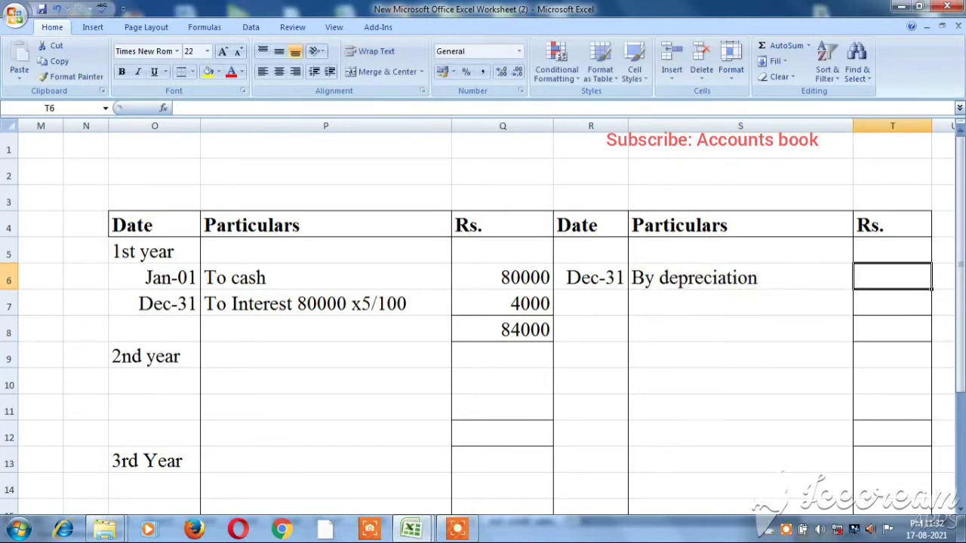
pyautogui.hotkey('ctrl', 'Tab')
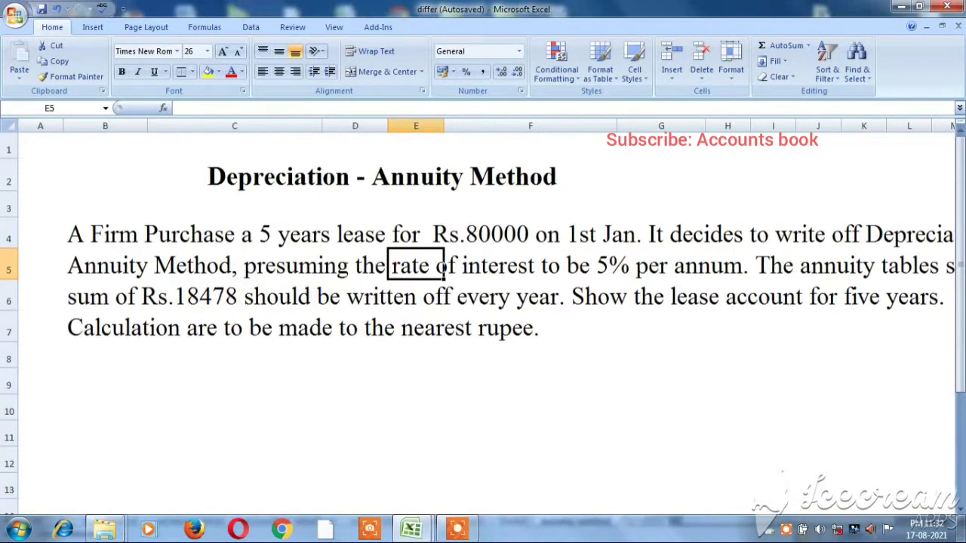
pyautogui.click(233, 297)
pyautogui.hotkey('ctrl', 'Tab')
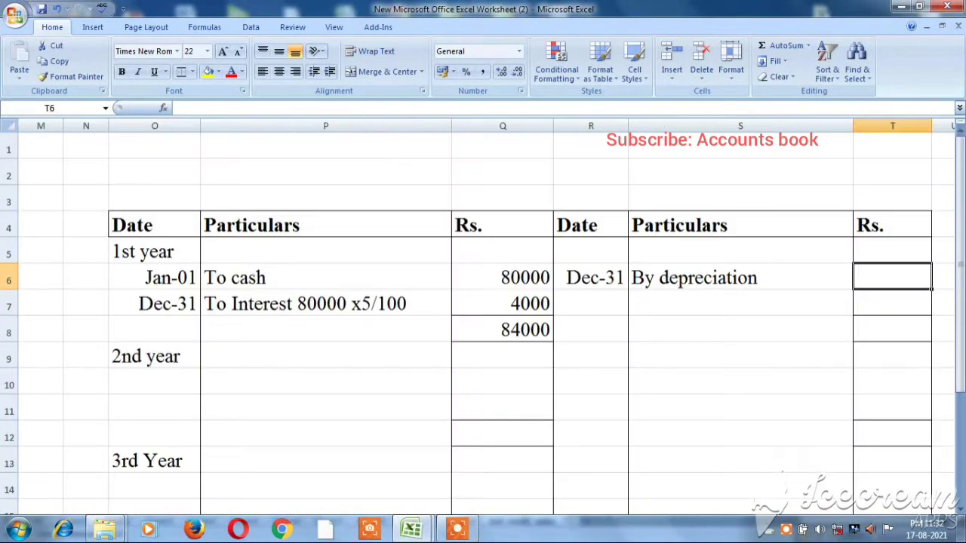
pyautogui.write('18478')
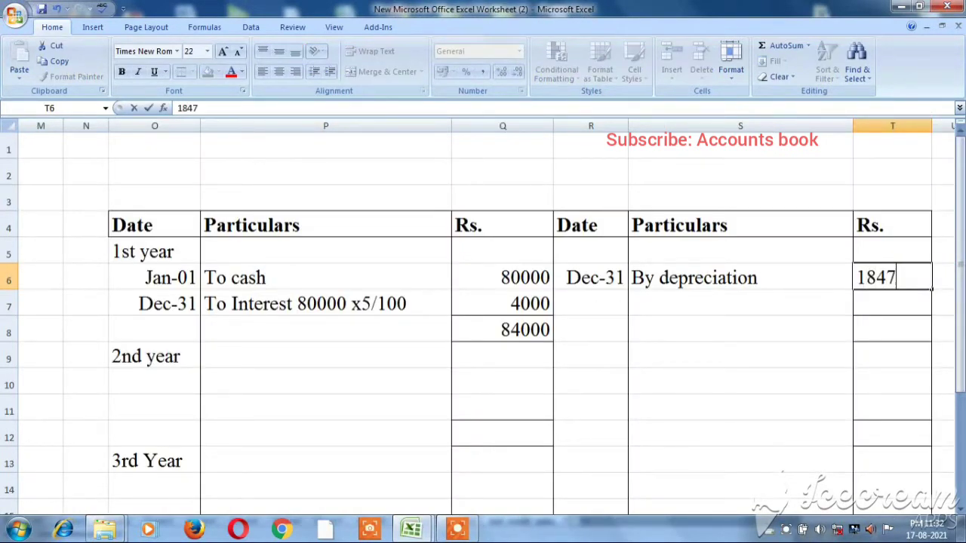
pyautogui.press('Return')
# - Add a Dec-31 'By balance c/d' credit entry below the depreciation line
pyautogui.press('Left')
pyautogui.press('Left')
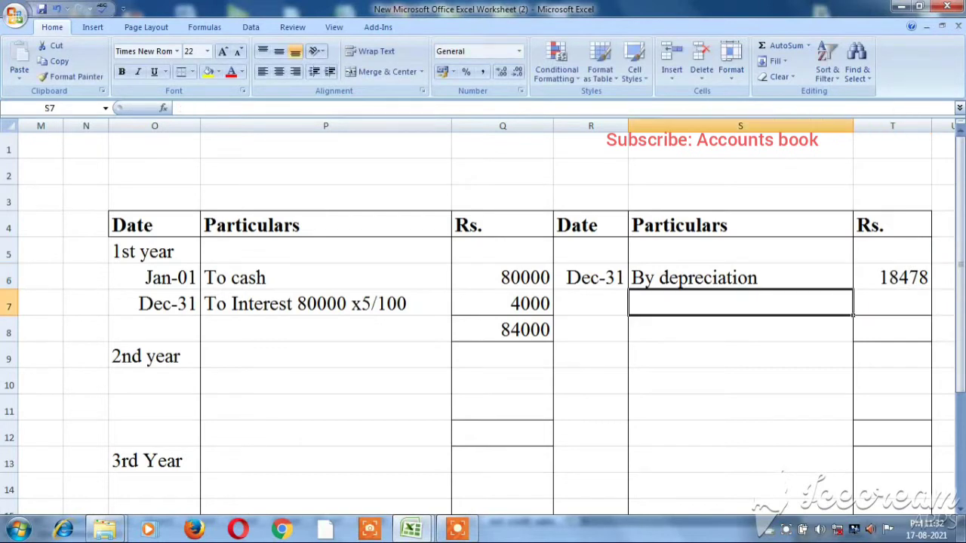
pyautogui.write('Dec 31`')
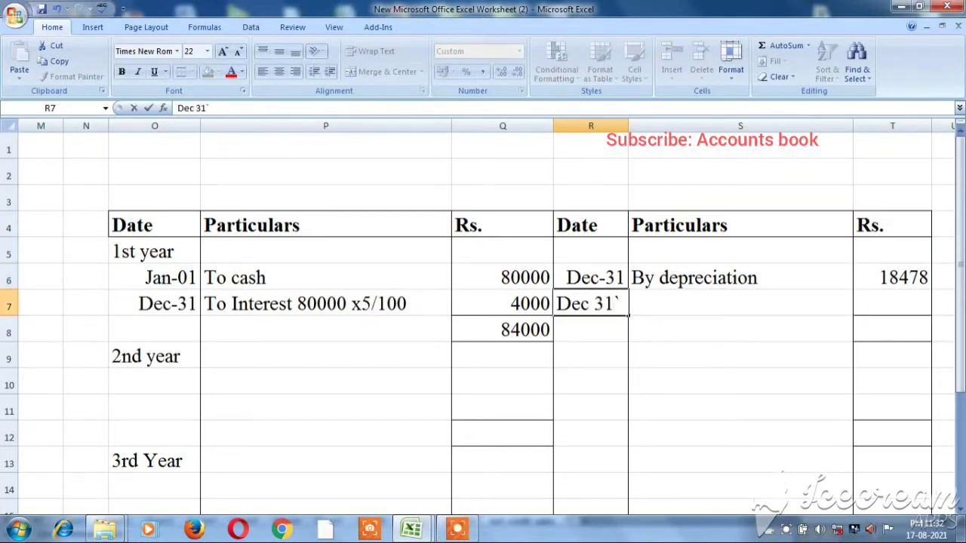
pyautogui.press('BackSpace')
pyautogui.press('Tab')
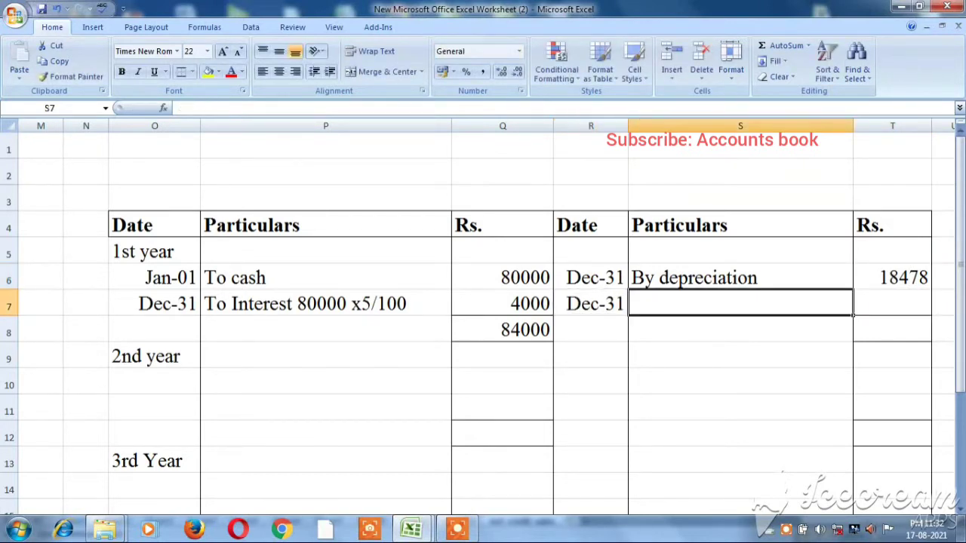
pyautogui.write('By ')
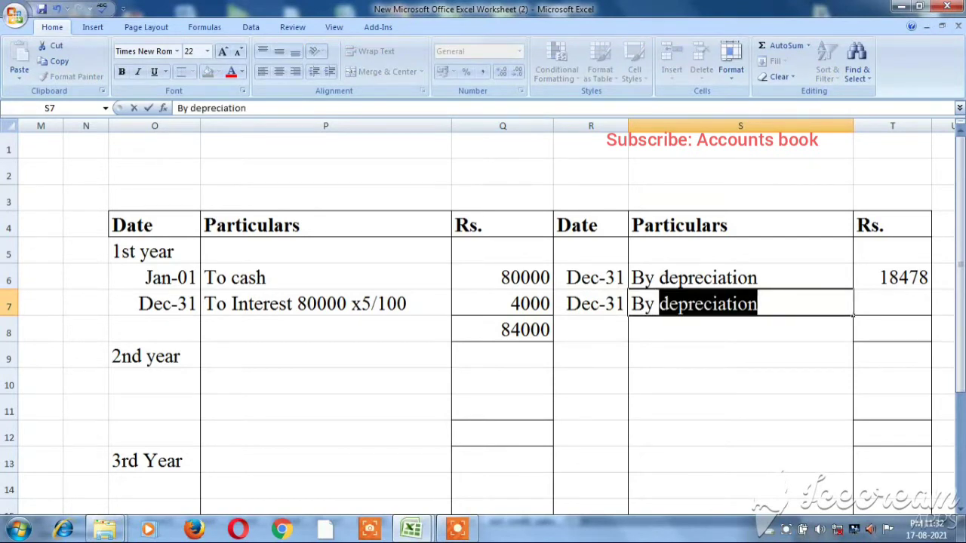
pyautogui.write('balanc')
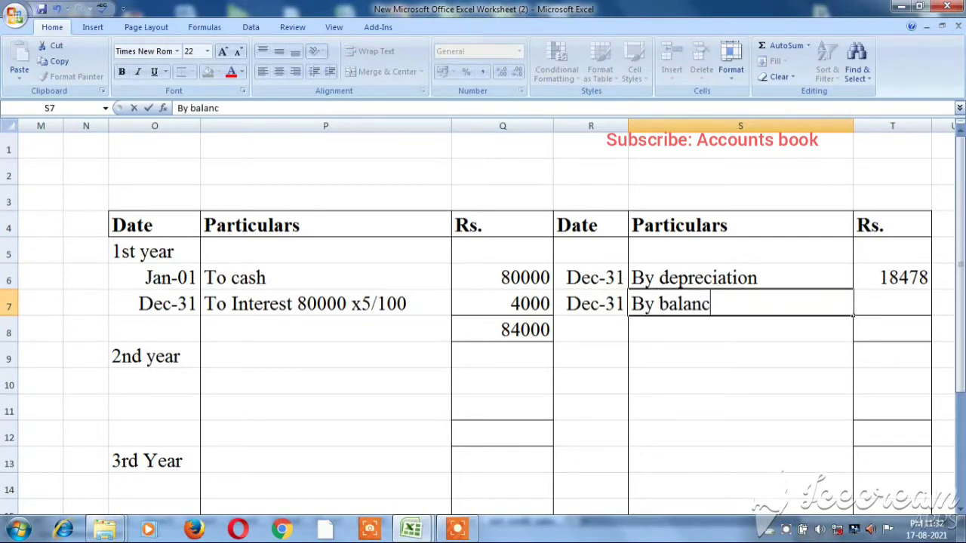
pyautogui.write('e c/d')
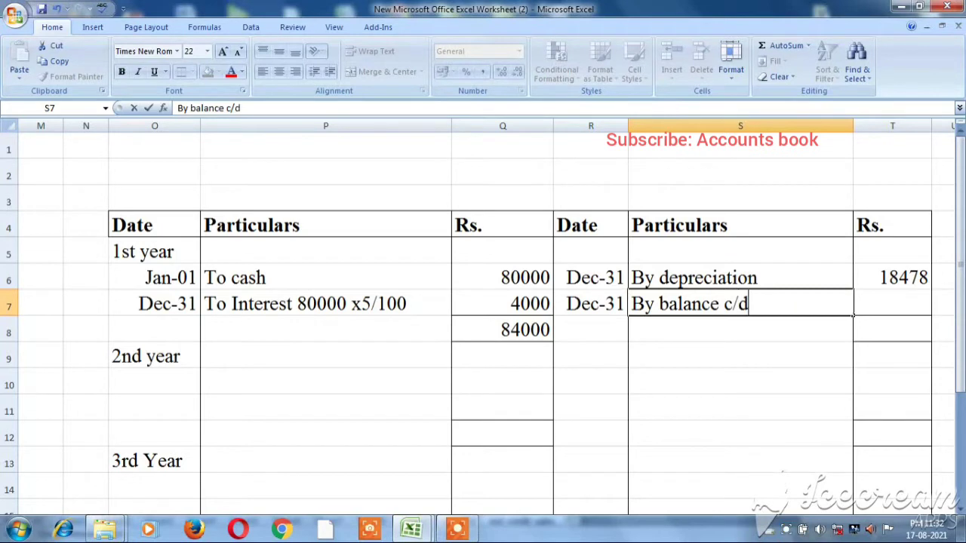
pyautogui.press('Tab')
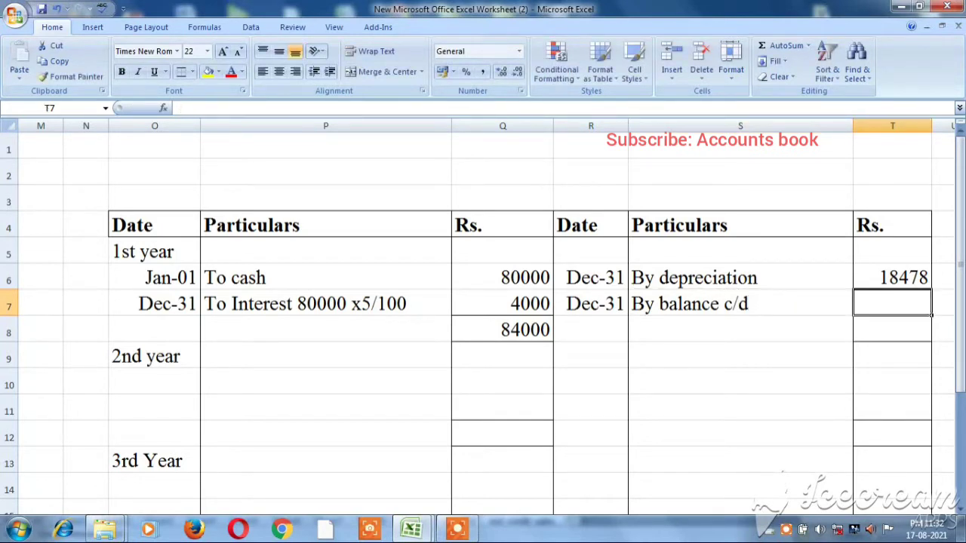
pyautogui.write('=')
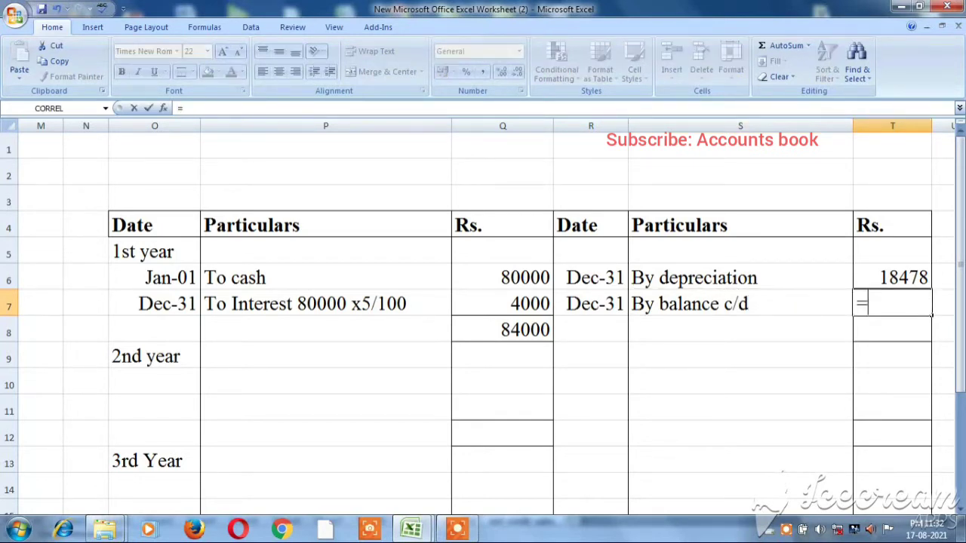
pyautogui.write('84000')
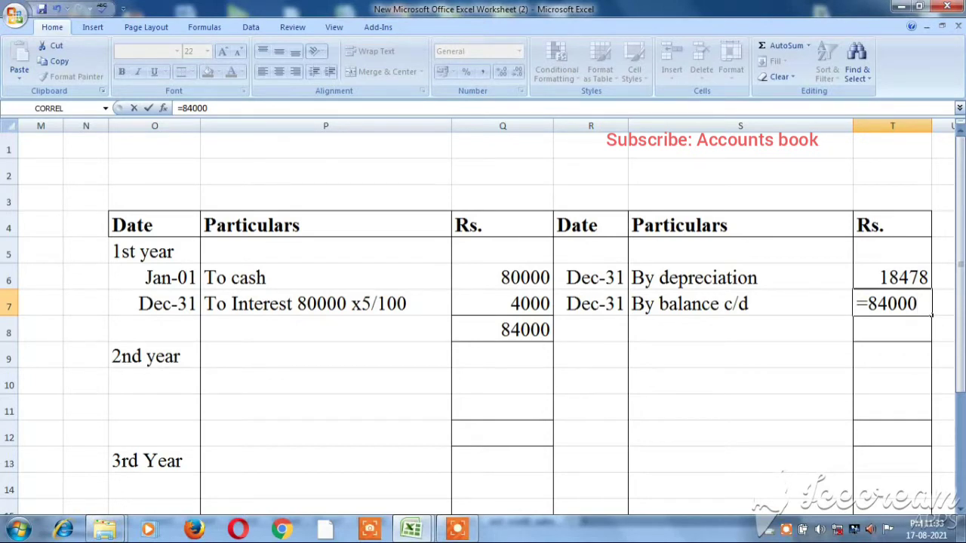
pyautogui.write('-184')
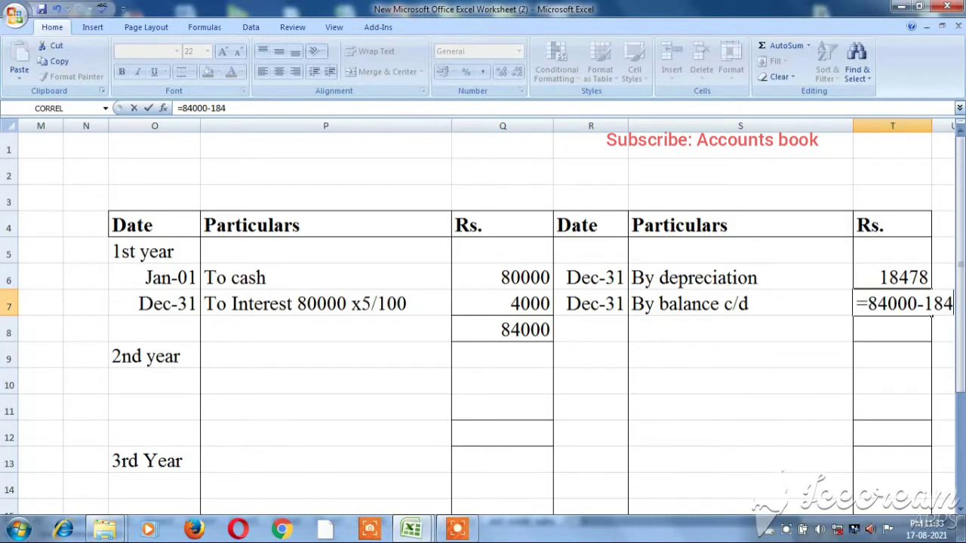
pyautogui.write('7')
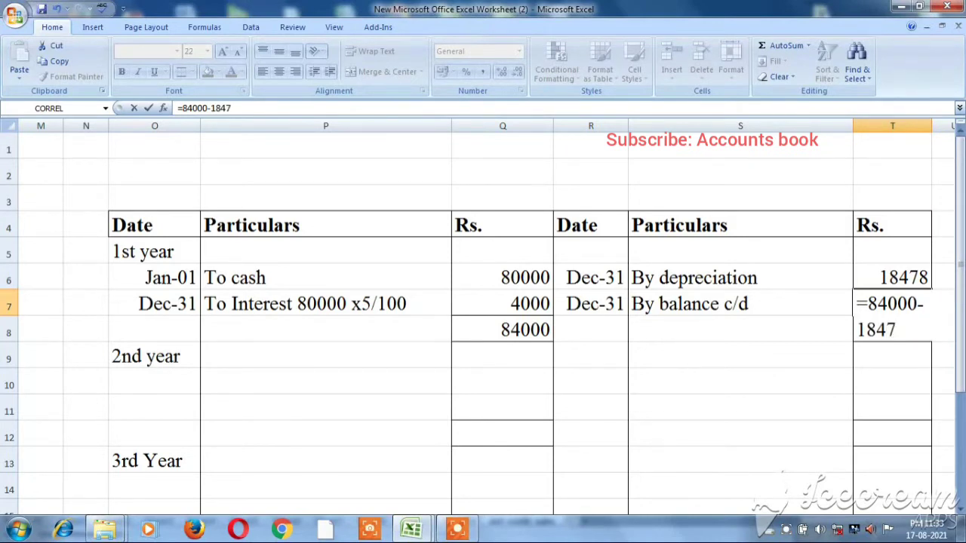
pyautogui.write('8')
pyautogui.click(590, 329)
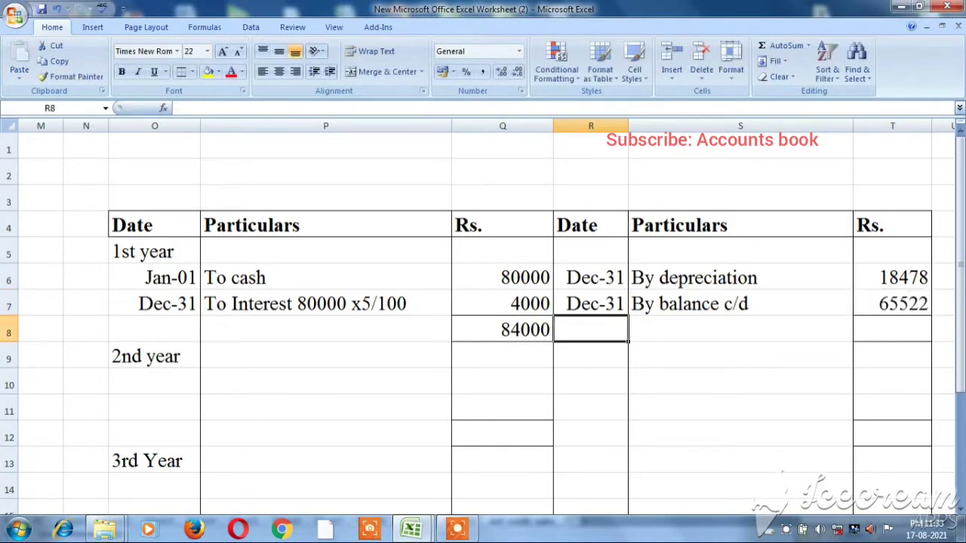
# - Enter 84000 as the first-year credit-side total
pyautogui.press('Right')
pyautogui.press('Right')
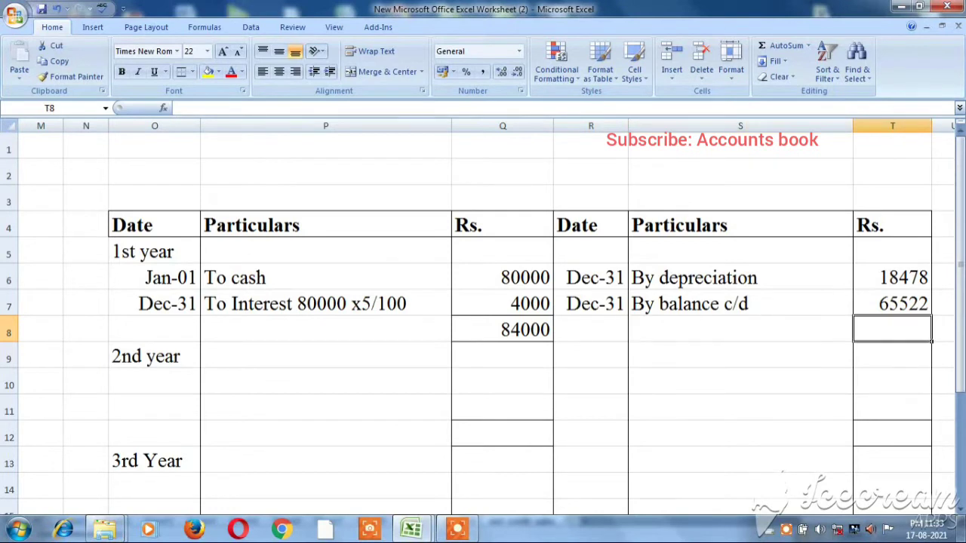
pyautogui.write('=')
pyautogui.press('BackSpace')
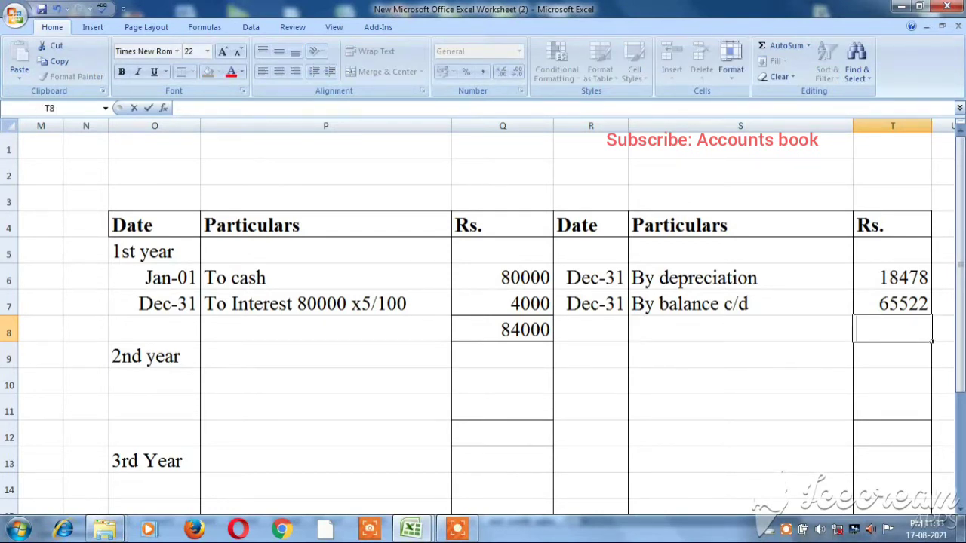
pyautogui.write('84000')
pyautogui.press('Return')
pyautogui.press('Left')
pyautogui.press('Left')
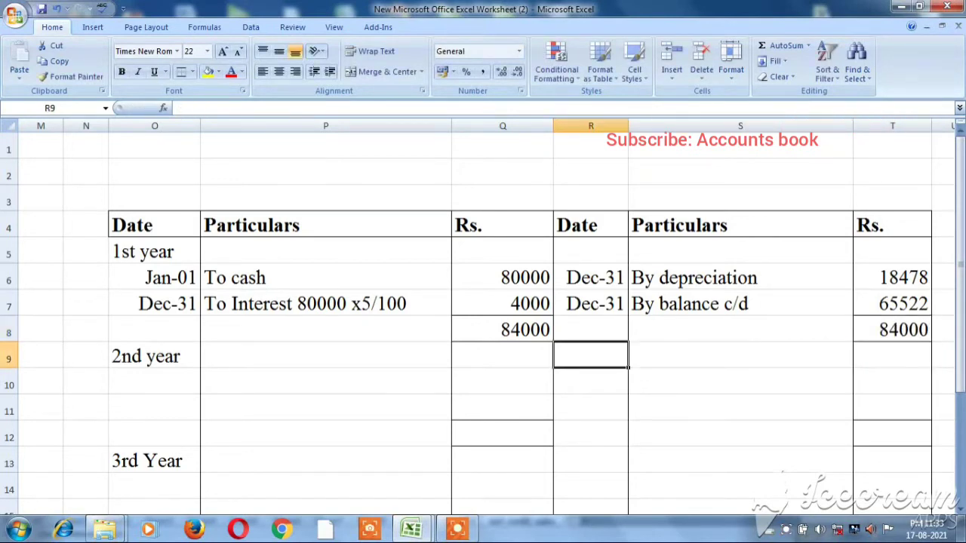
pyautogui.press('Left')
pyautogui.press('Left')
pyautogui.press('Left')
pyautogui.press('Down')
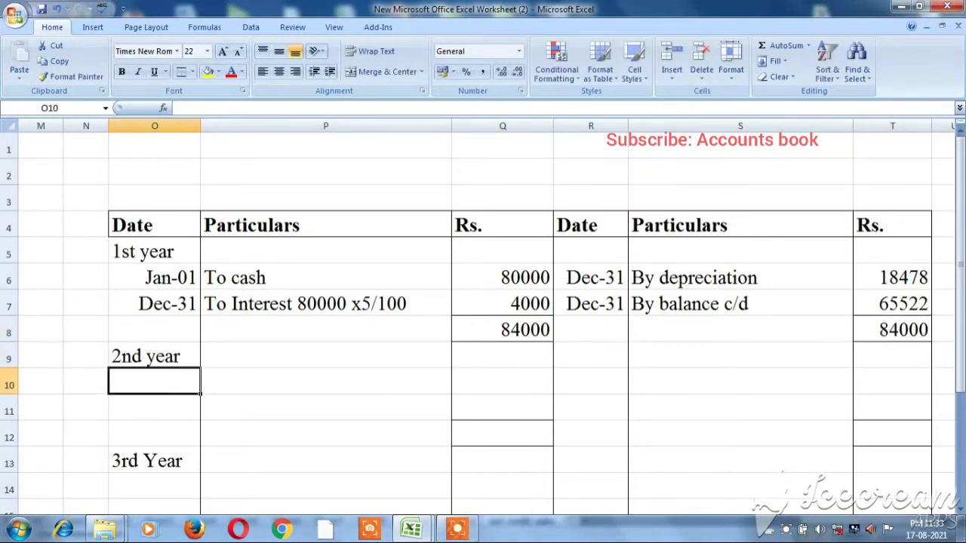
# - Open the second year with Jan-01 'To balance b/d' of 65522
pyautogui.write('Jan 0')
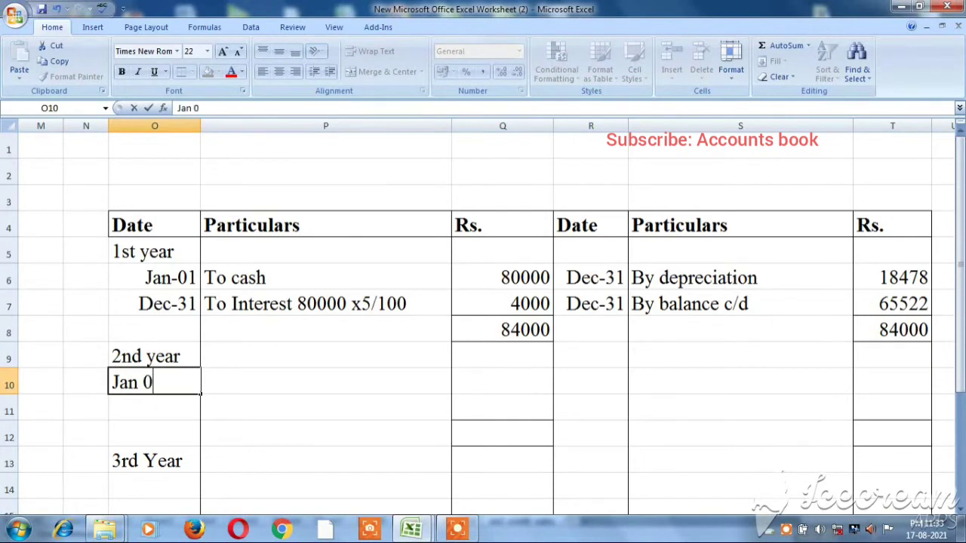
pyautogui.write('1')
pyautogui.press('Tab')
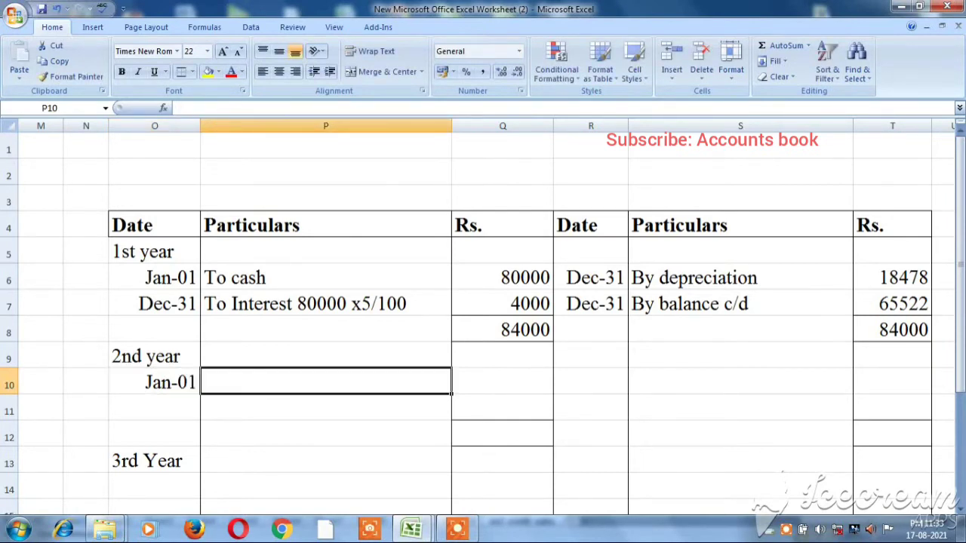
pyautogui.write('To bala')
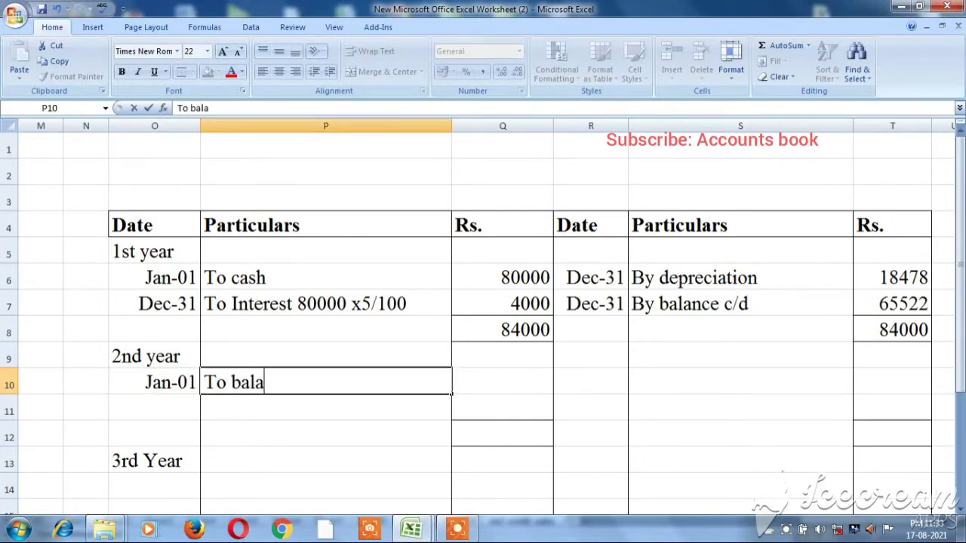
pyautogui.write('nce b/d')
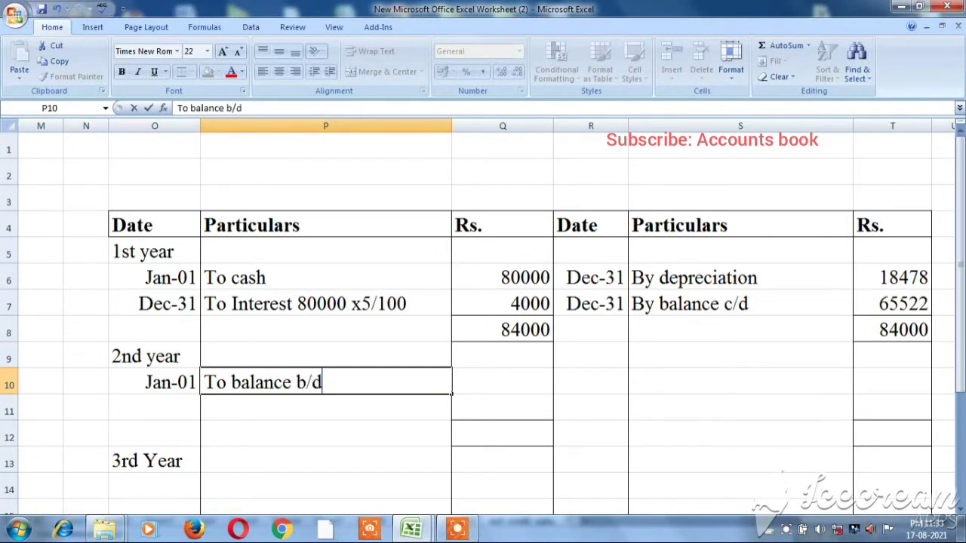
pyautogui.press('Tab')
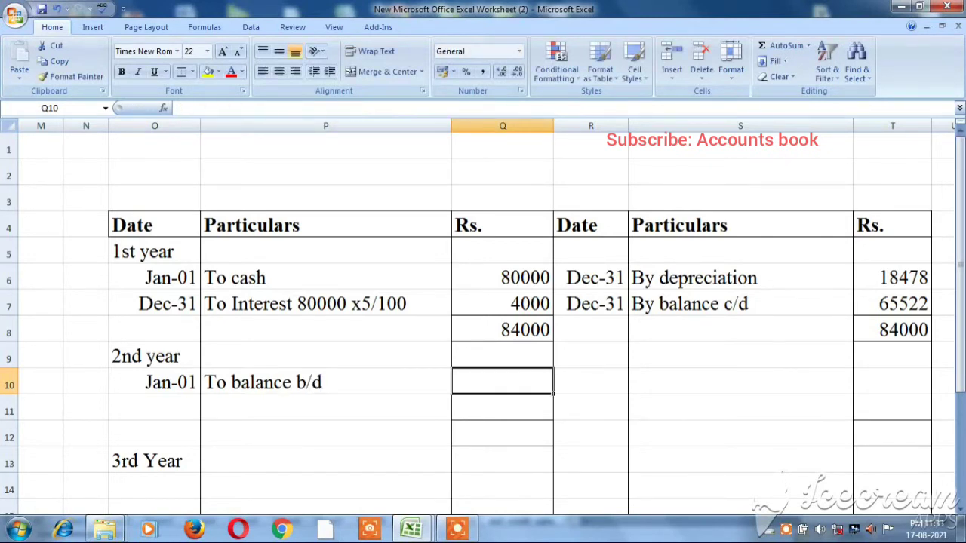
pyautogui.write('65522')
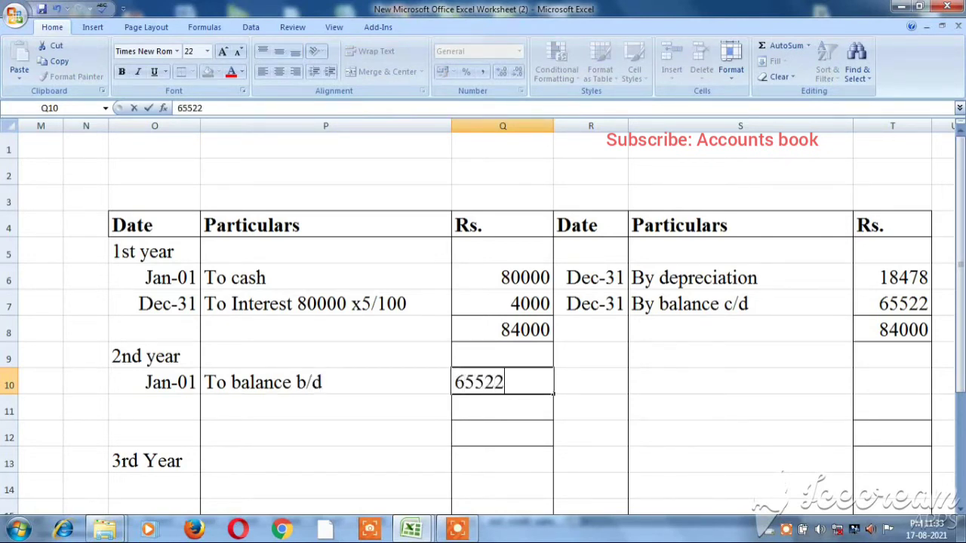
pyautogui.press('Return')
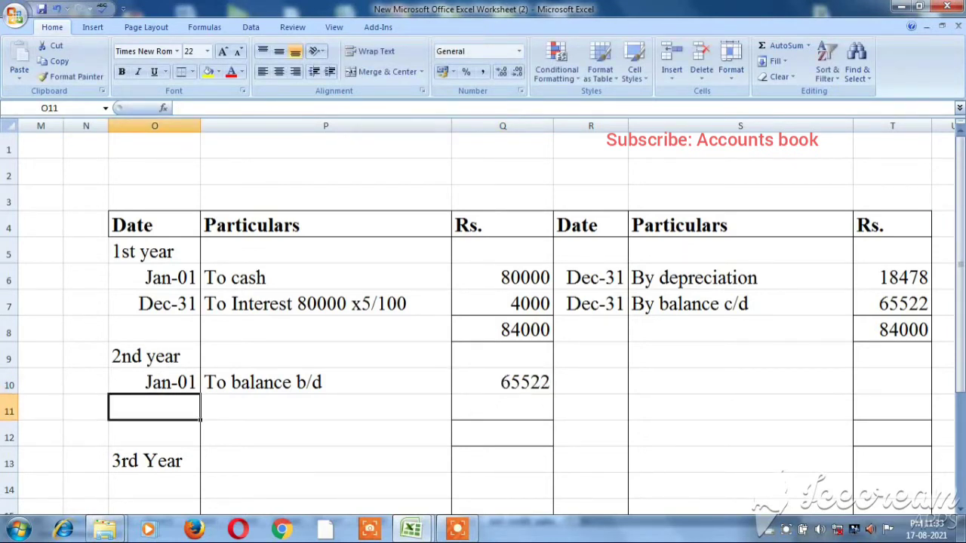
# - Add a Dec-31 'To Interest 65522 x 5/100' debit of 3276
pyautogui.write('De')
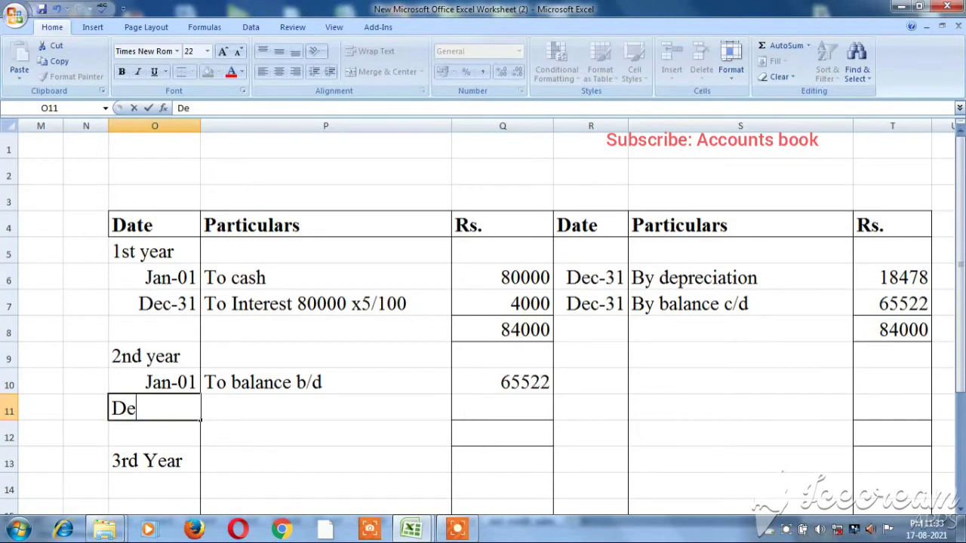
pyautogui.write('c 31')
pyautogui.press('Tab')
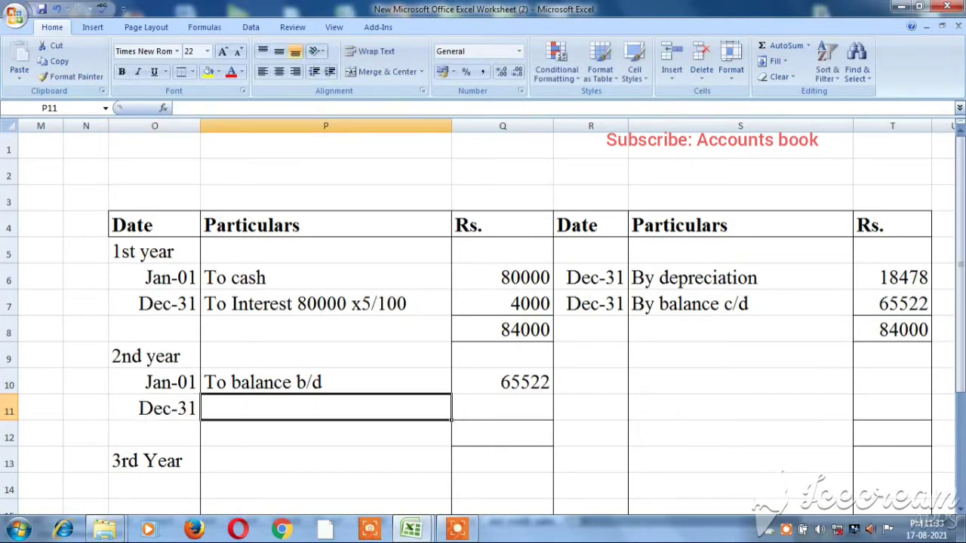
pyautogui.write('To')
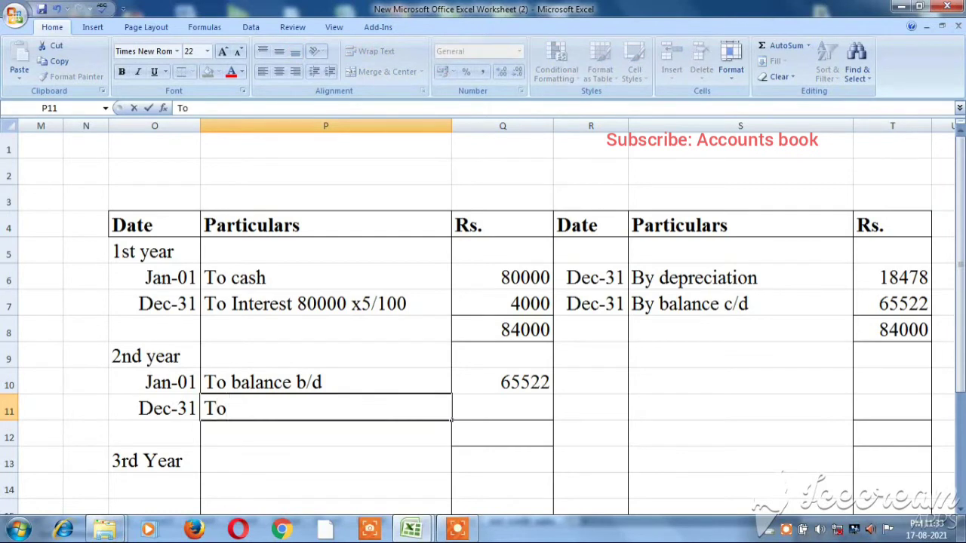
pyautogui.write(' Intere')
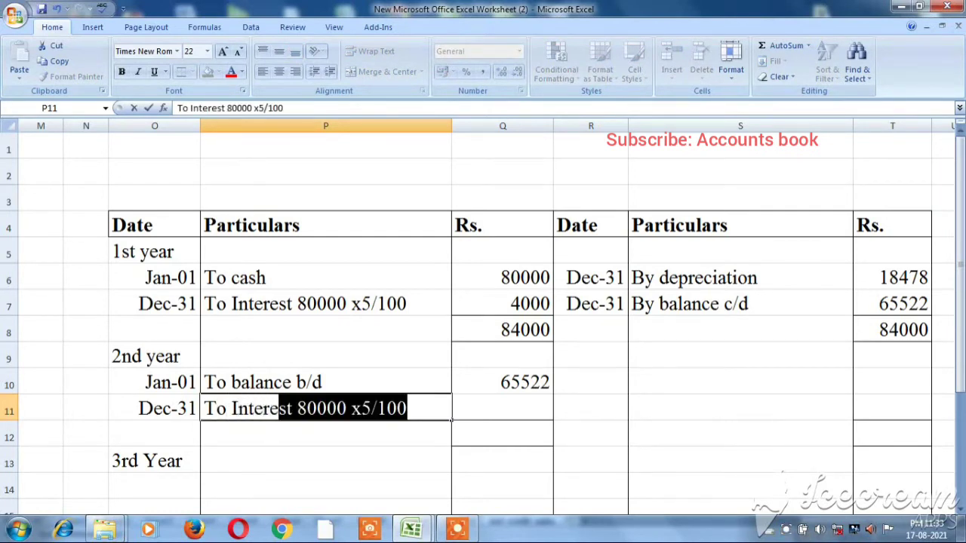
pyautogui.write('st 6')
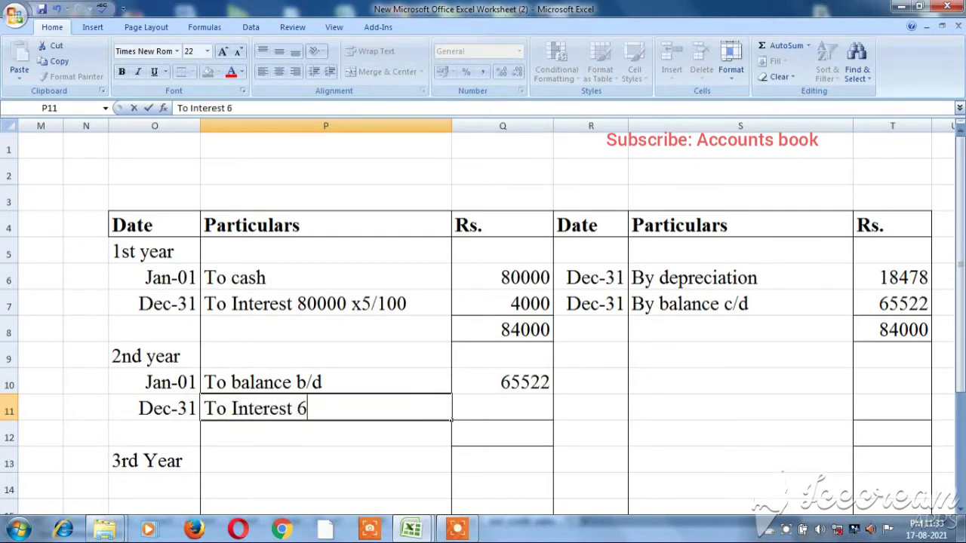
pyautogui.write('5566')
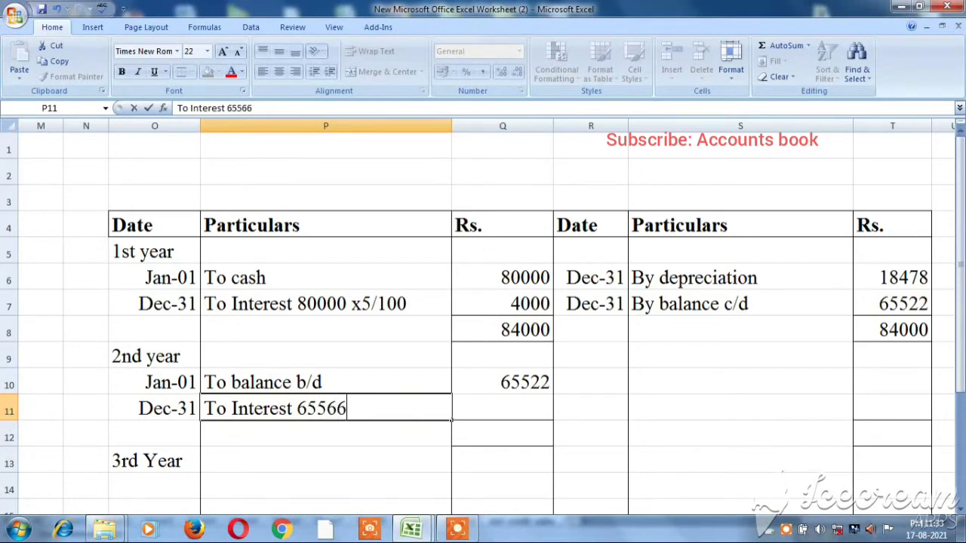
pyautogui.press('BackSpace')
pyautogui.press('BackSpace')
pyautogui.write('22 x 5')
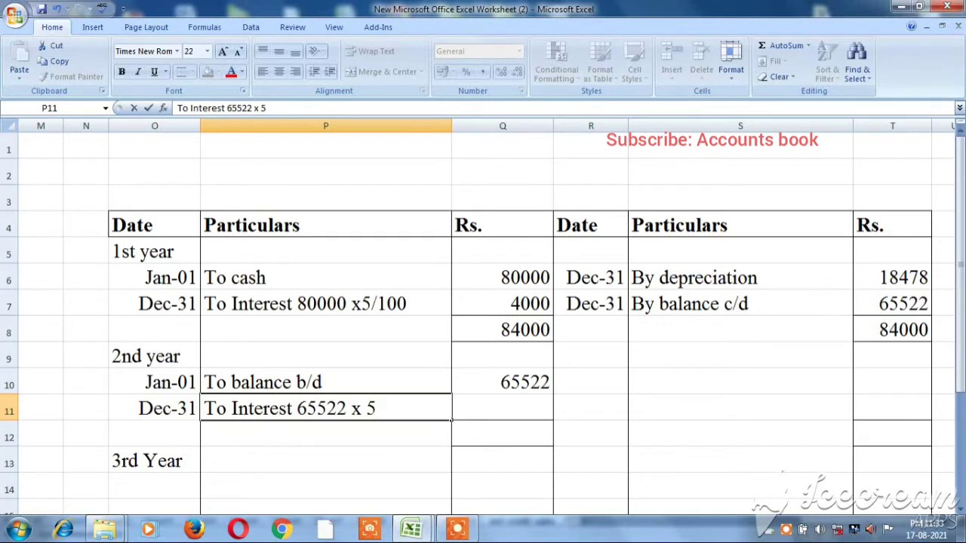
pyautogui.write('/100')
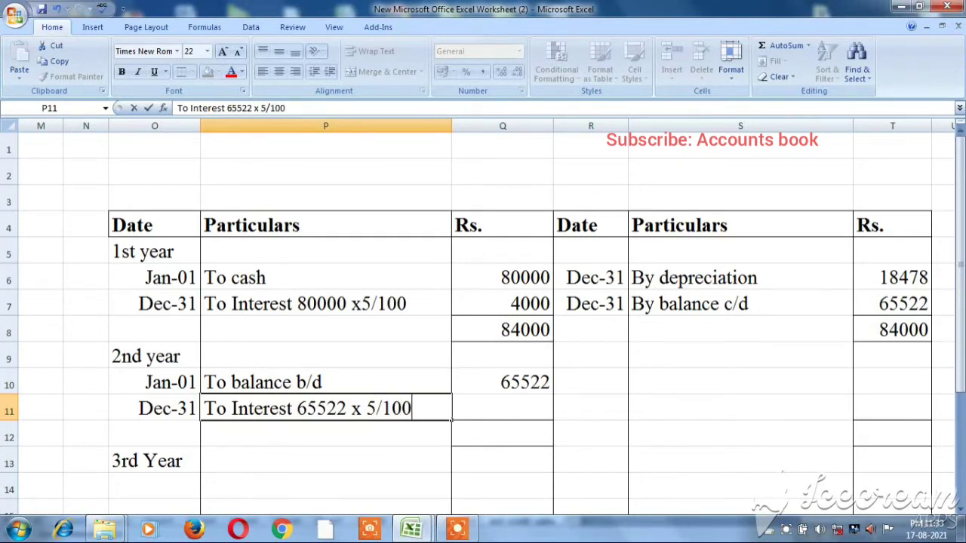
pyautogui.press('Tab')
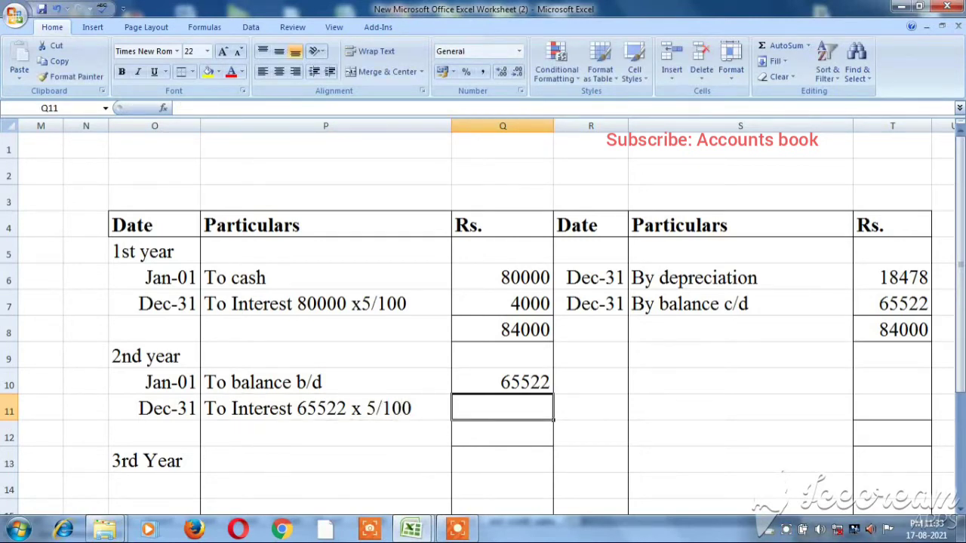
pyautogui.write('3276')
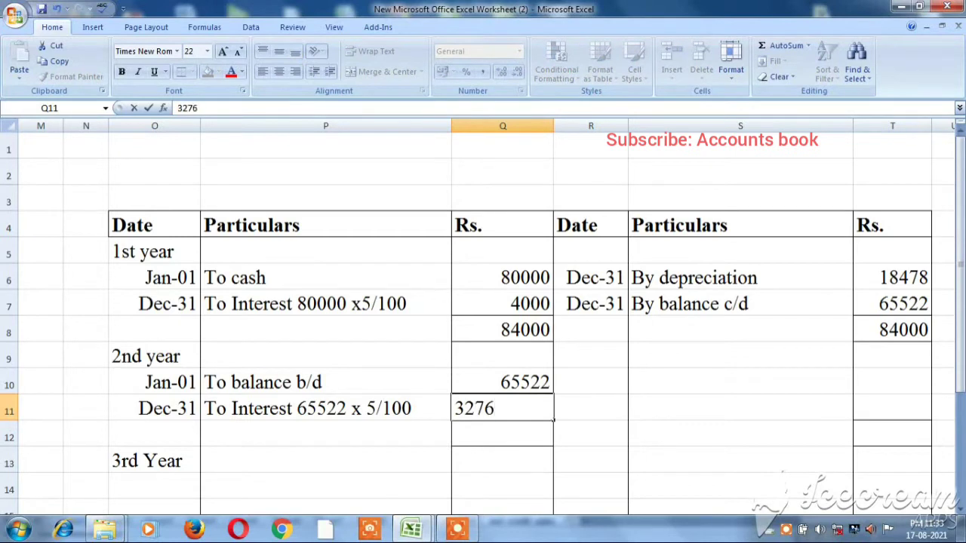
pyautogui.press('Tab')
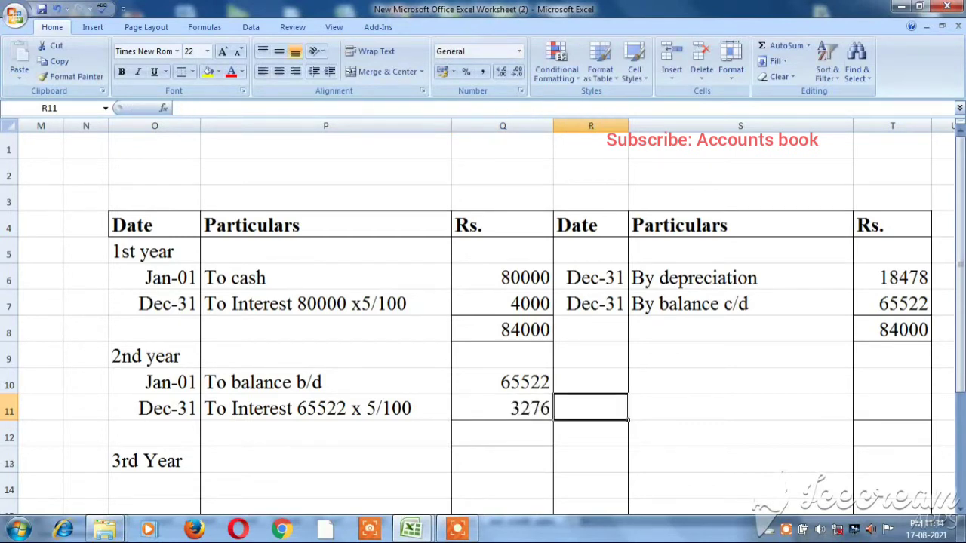
# - Type 68798 as the second-year debit total in Q12
pyautogui.press('Down')
pyautogui.press('Left')
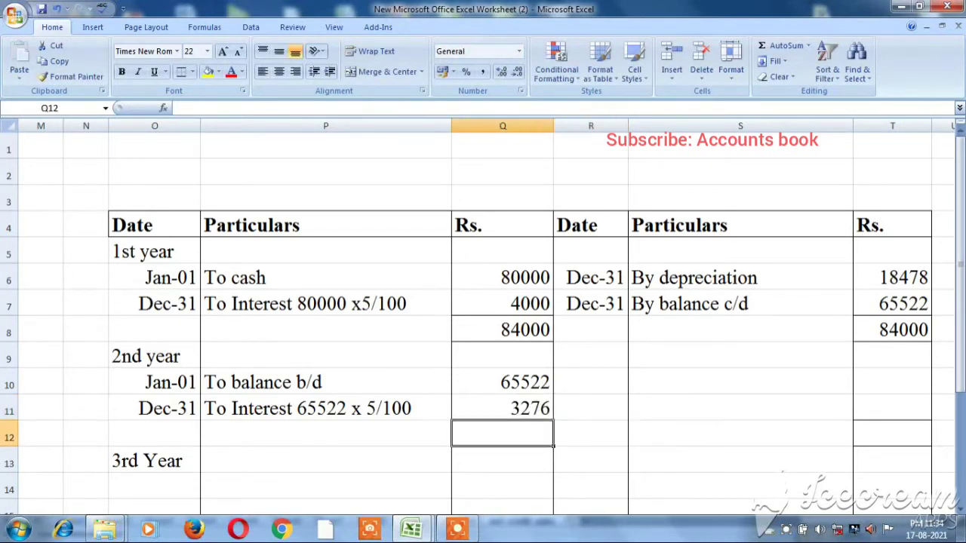
pyautogui.write('68')
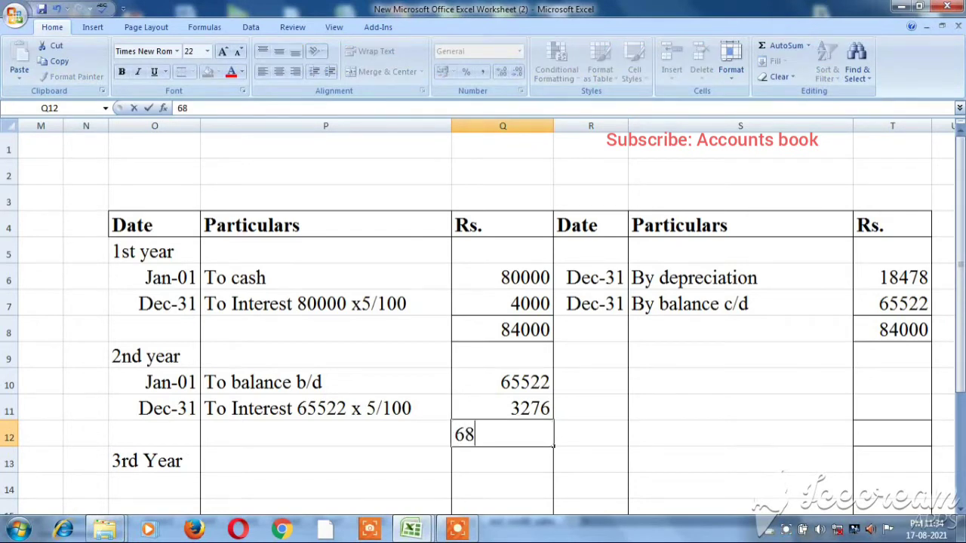
pyautogui.write('798')
# - Commit the 68798 debit total and add a Dec-31 'By depreciation' credit of 18478
pyautogui.press('Tab')
pyautogui.press('Up')
pyautogui.press('Up')
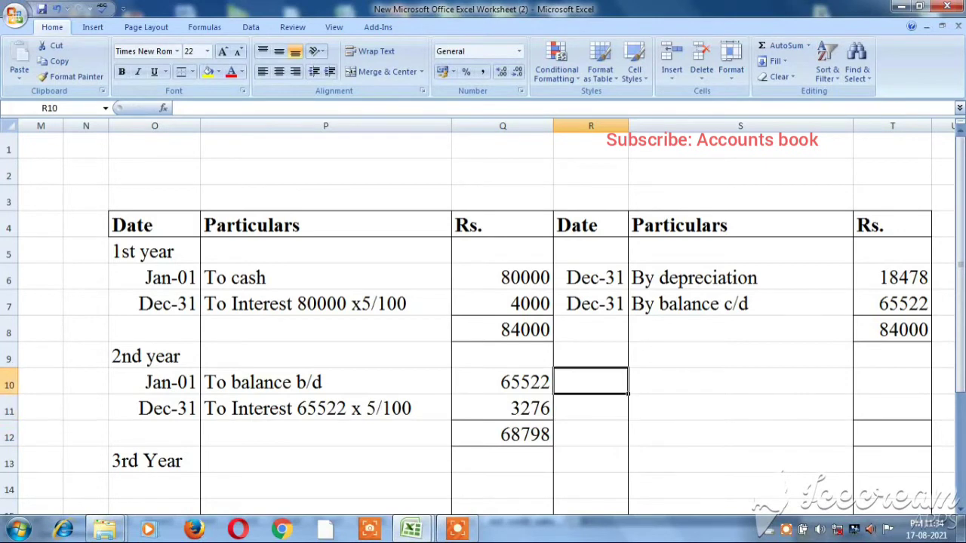
pyautogui.write('Dec')
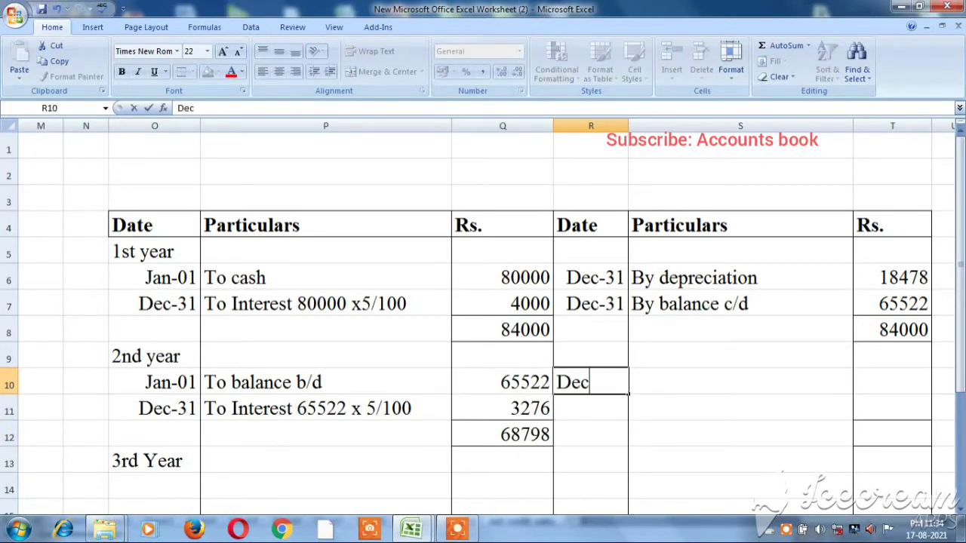
pyautogui.write(' 31')
pyautogui.press('Tab')
pyautogui.write('By dep')
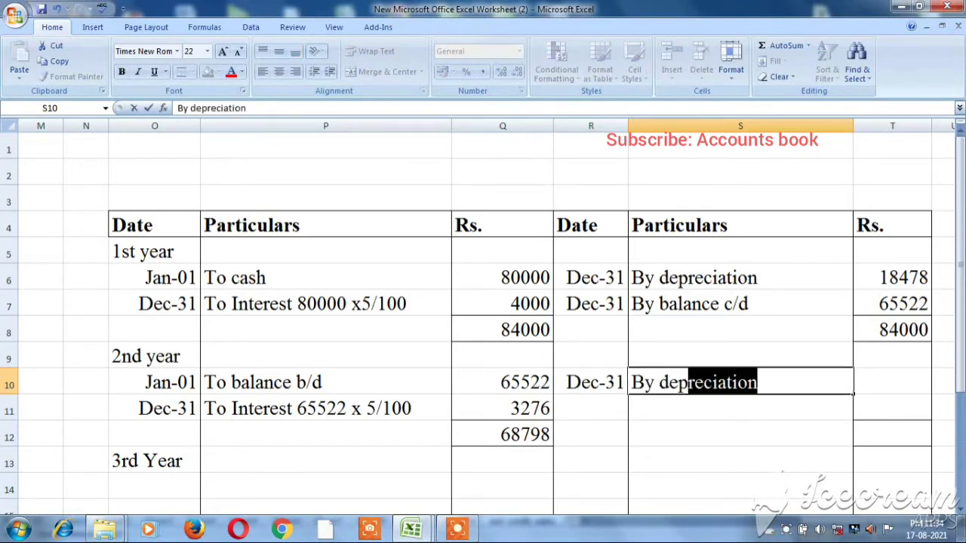
pyautogui.press('Tab')
pyautogui.write('18')
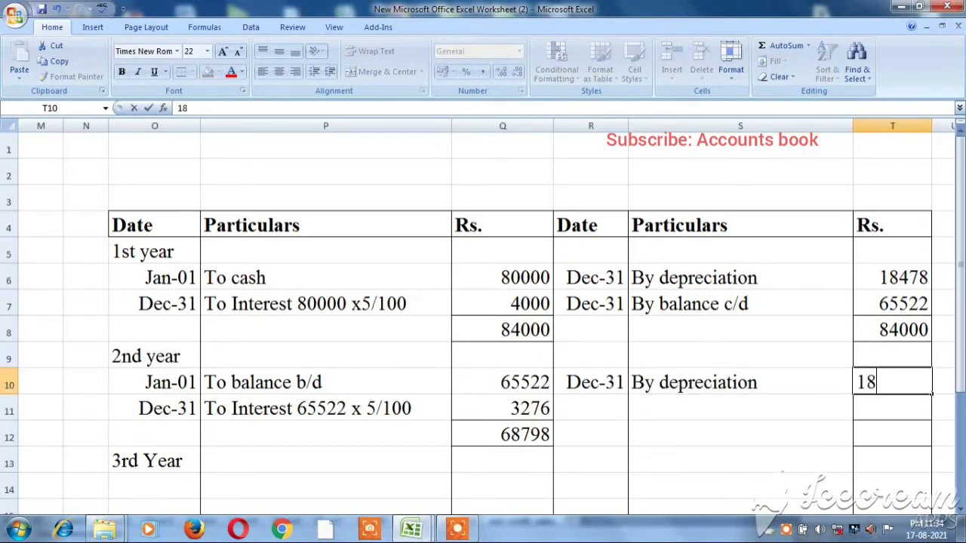
pyautogui.write('478')
pyautogui.press('Return')
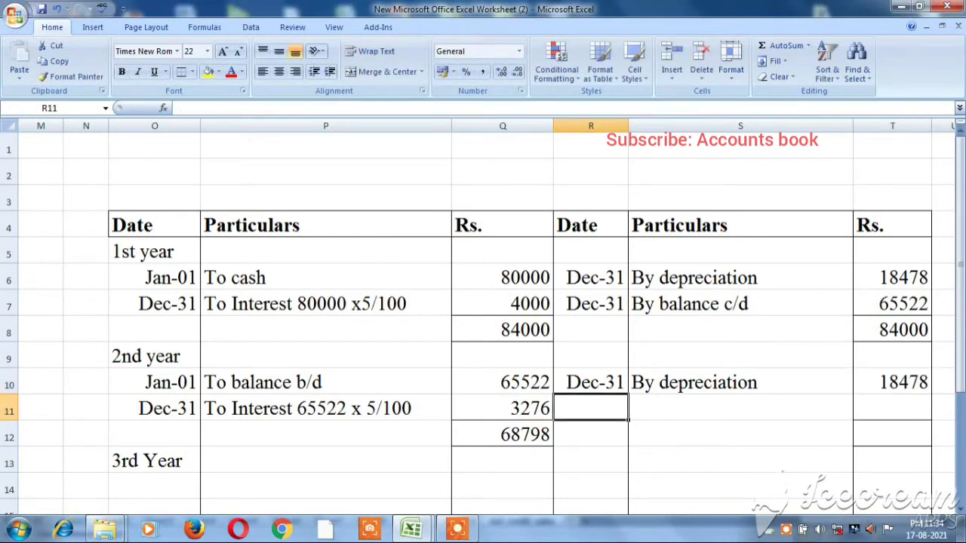
# - Add a Dec-31 'By balance c/d' credit of 50320 for the second year
pyautogui.write('Dec ')
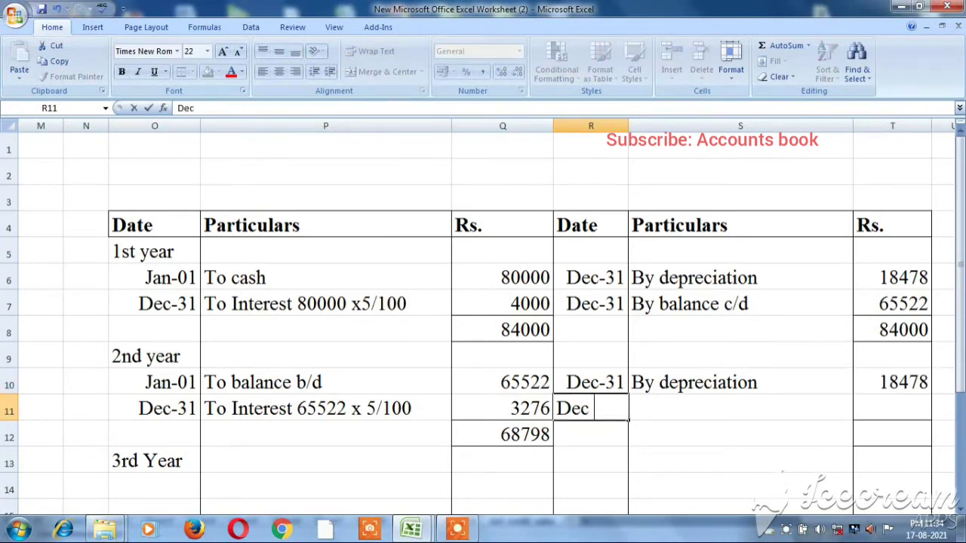
pyautogui.write('31')
pyautogui.press('Tab')
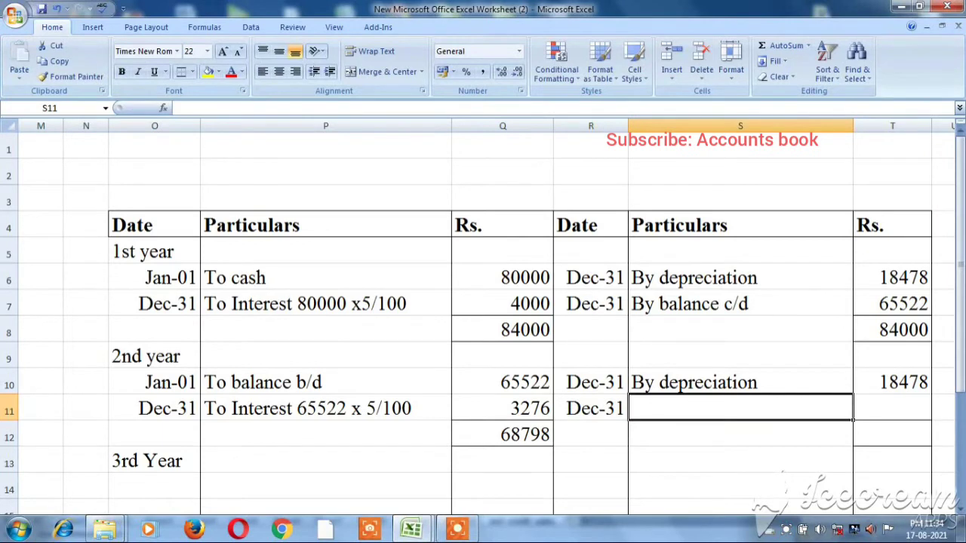
pyautogui.write('By b')
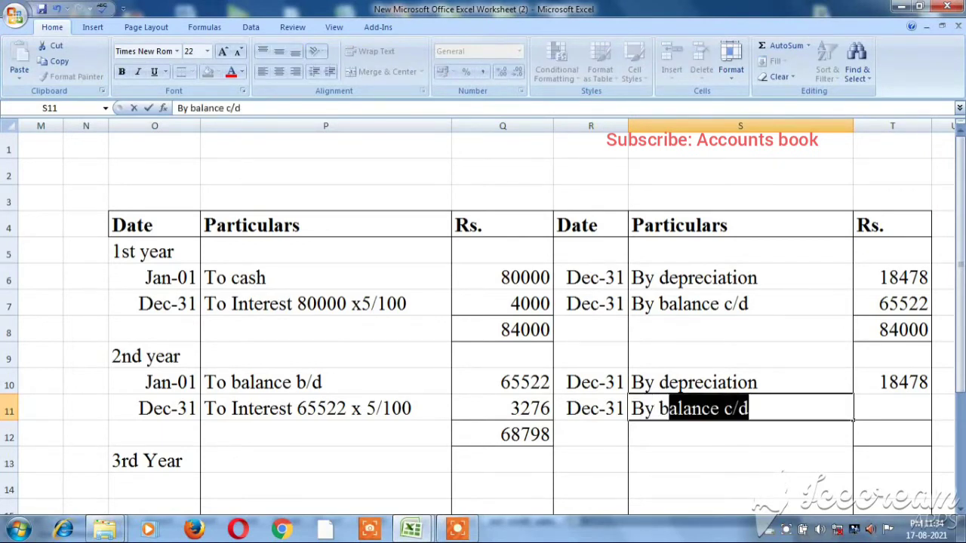
pyautogui.write('ala')
pyautogui.press('Tab')
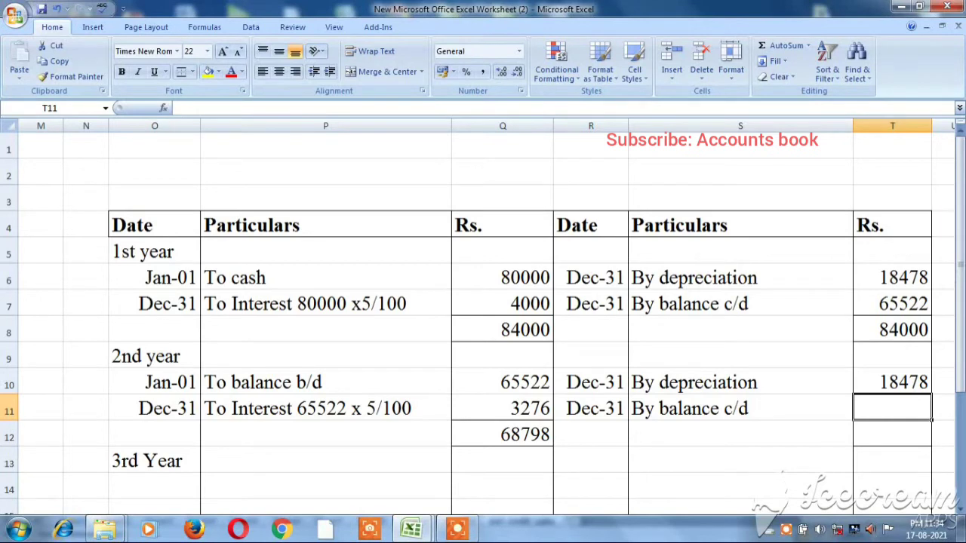
pyautogui.click(503, 382)
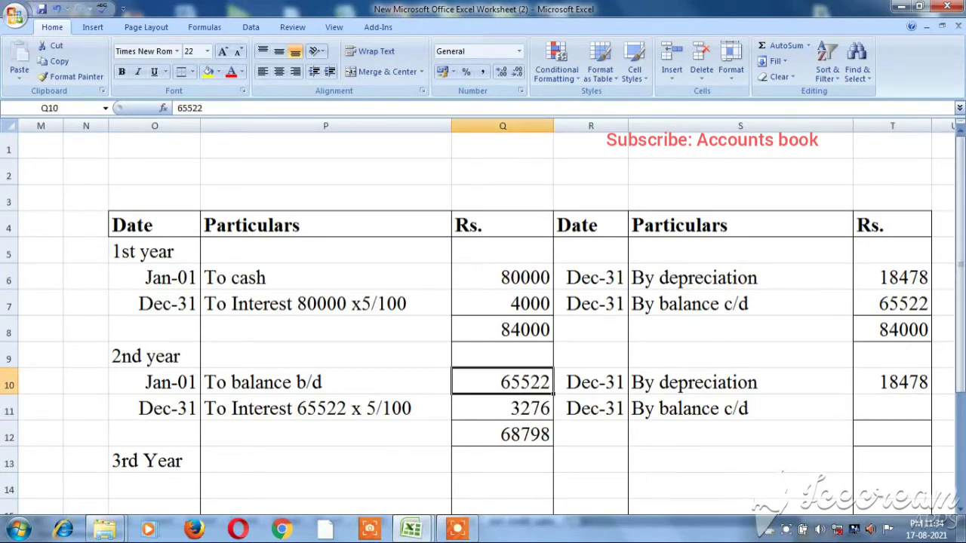
pyautogui.moveTo(502, 381); pyautogui.dragTo(502, 408)
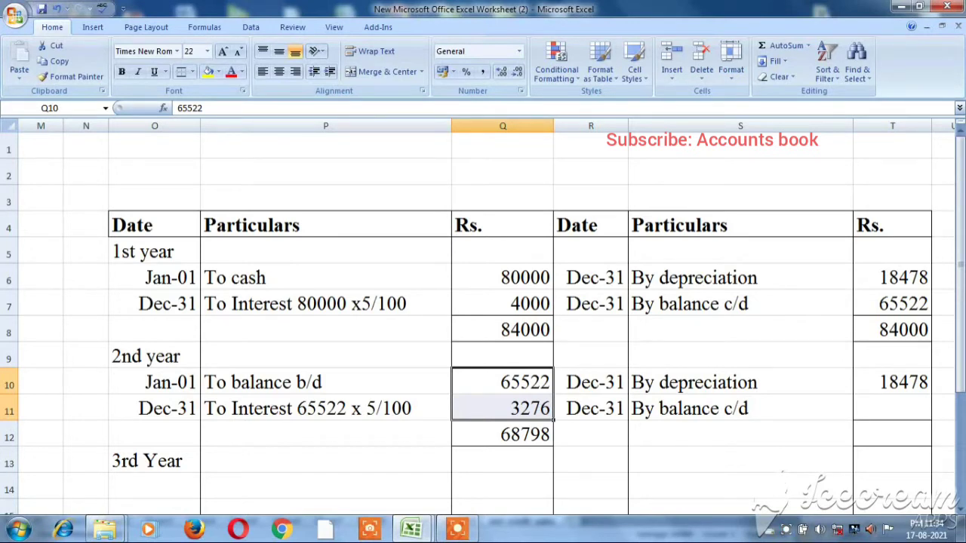
pyautogui.press('Return')
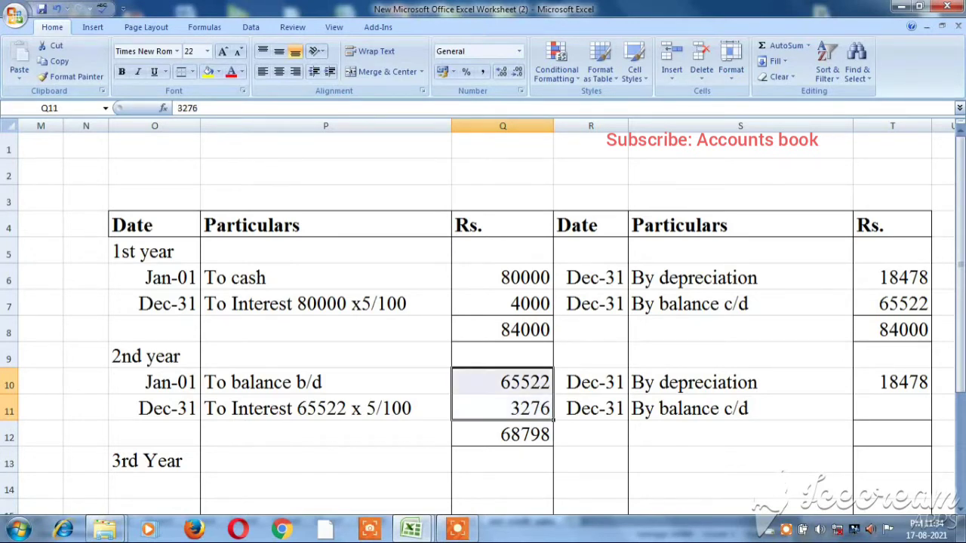
pyautogui.press('Right')
pyautogui.press('Right')
pyautogui.press('Right')
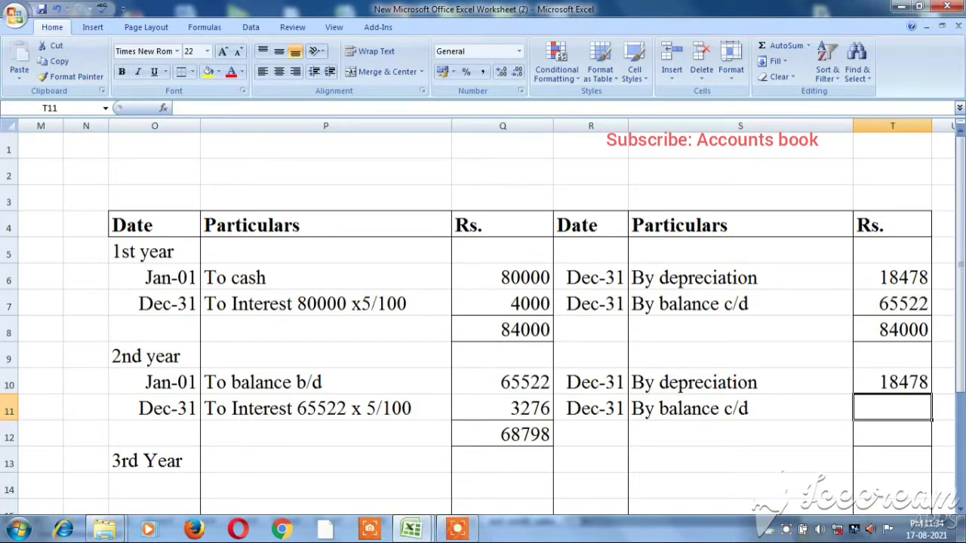
pyautogui.write('50320')
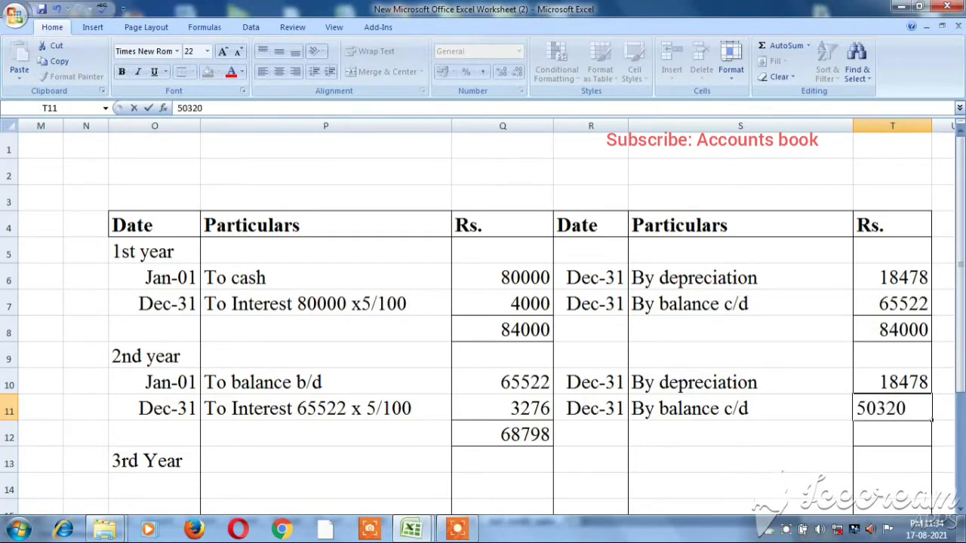
pyautogui.press('Return')
# - Total the second-year credits with =SUM(T10:T11), giving 68798
pyautogui.write('=')
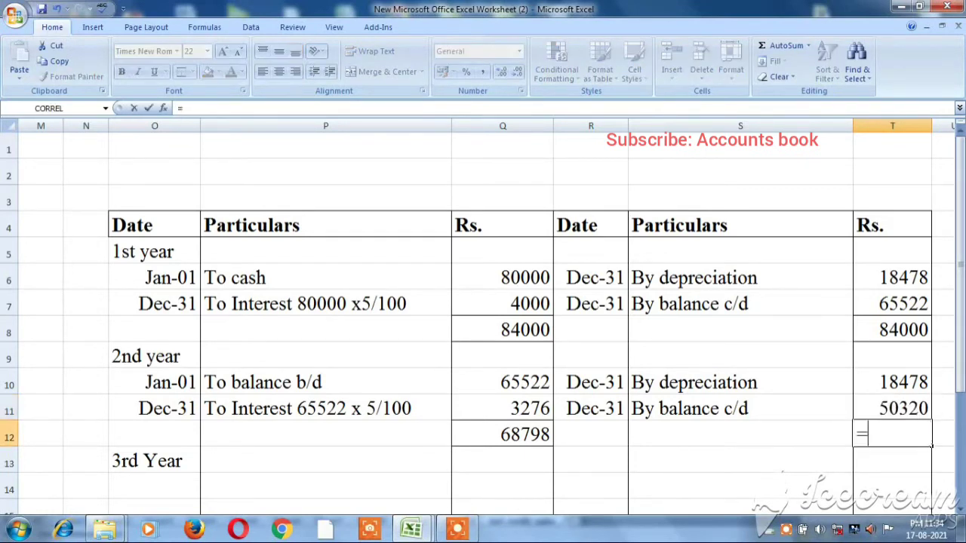
pyautogui.write('sum(')
pyautogui.press('Up')
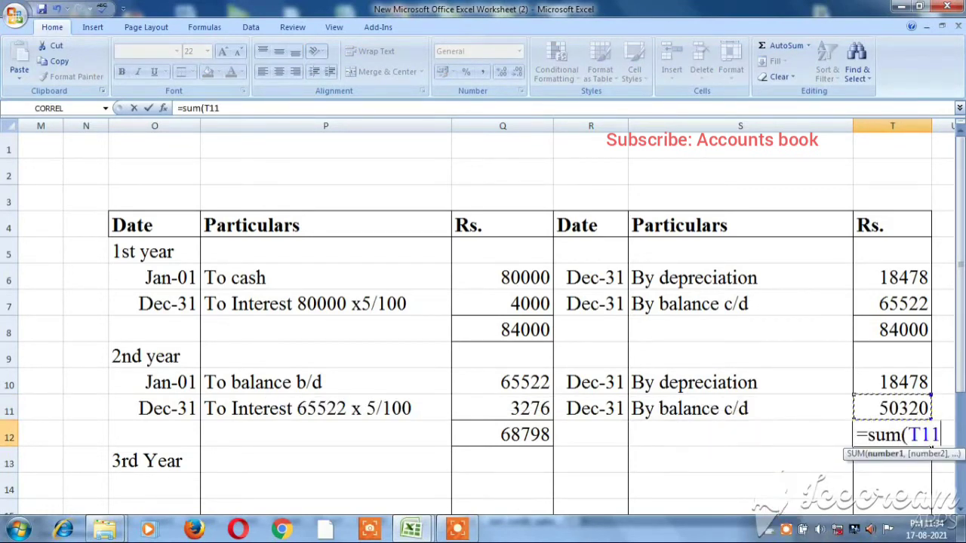
pyautogui.hotkey('shift', 'Up')
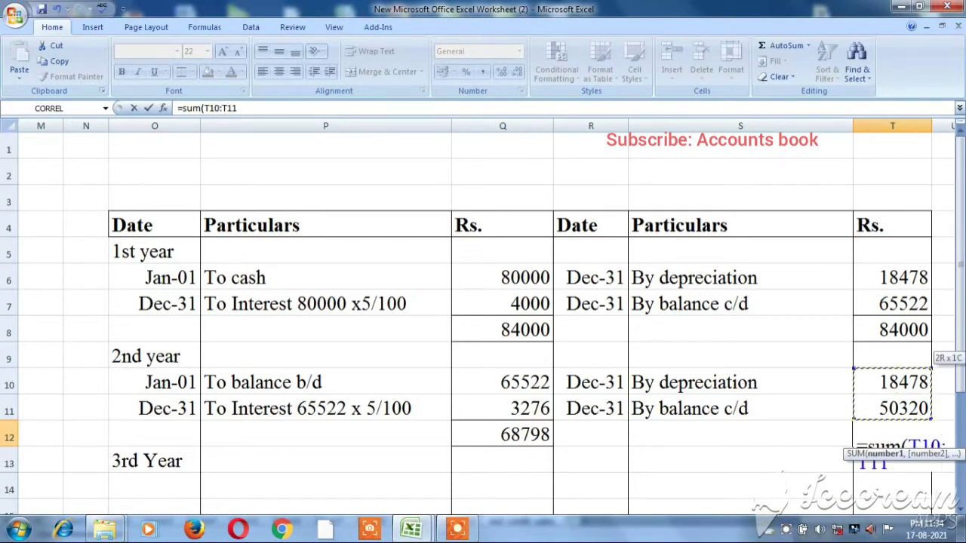
pyautogui.write(')')
pyautogui.press('Return')
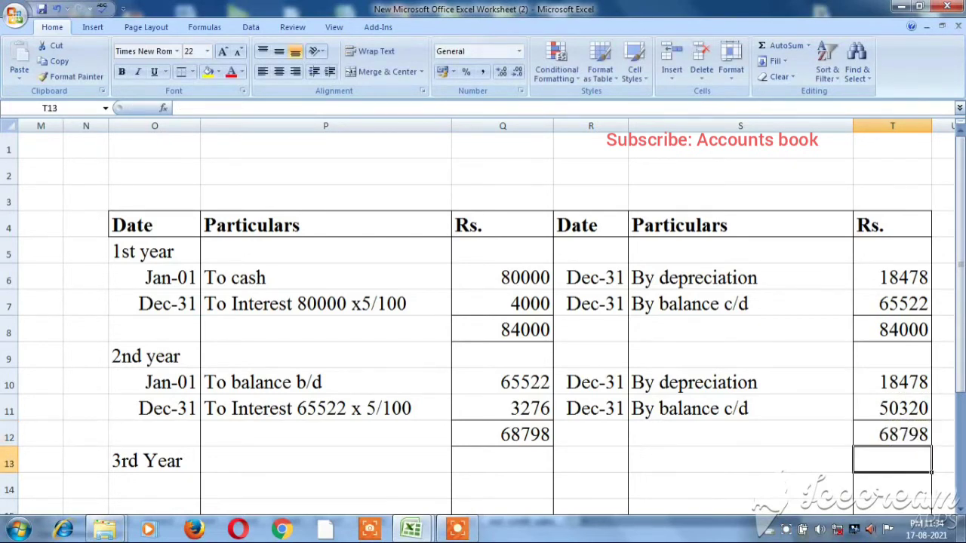
pyautogui.press('Down')
pyautogui.press('Left')
pyautogui.press('Left')
pyautogui.press('Left')
pyautogui.press('Left')
pyautogui.press('Left')
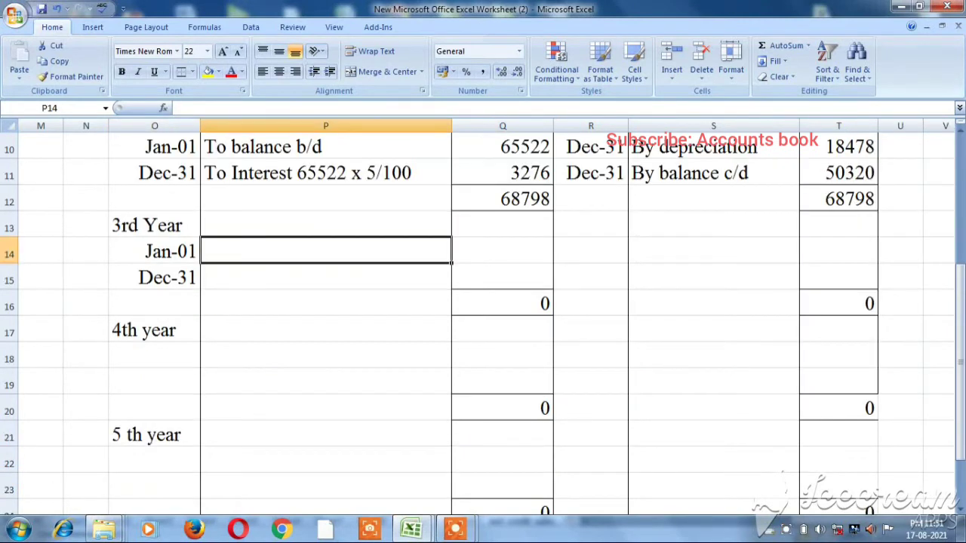
# - Enter 'To balance b/d' 50320 and 'To Interest 50320 x 5/100' of 2516 for year three
pyautogui.write('To ')
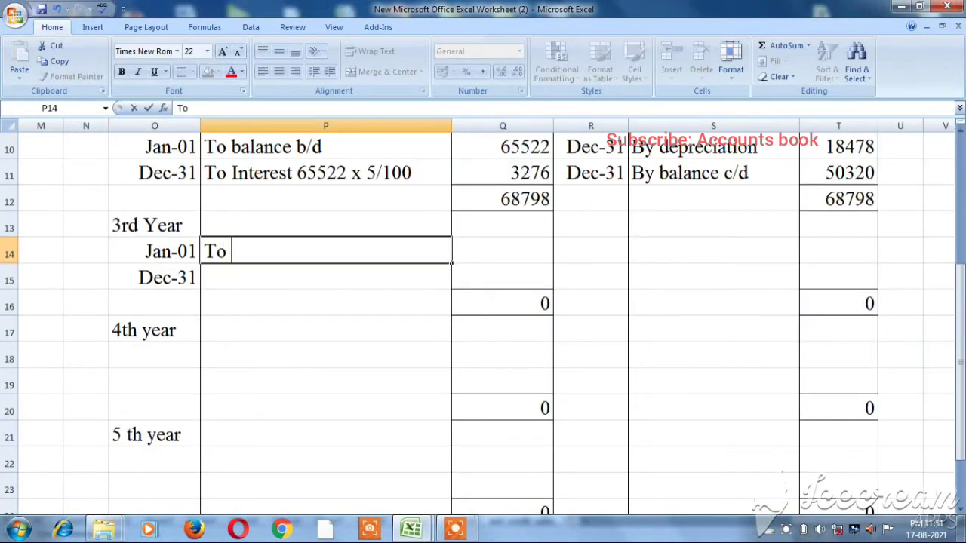
pyautogui.write('Balance b/d')
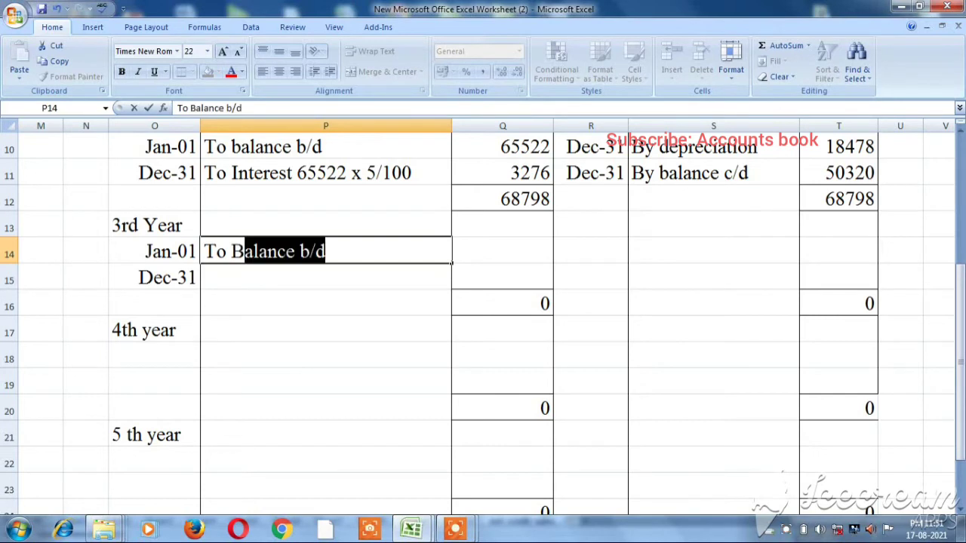
pyautogui.press('Tab')
pyautogui.write('50320')
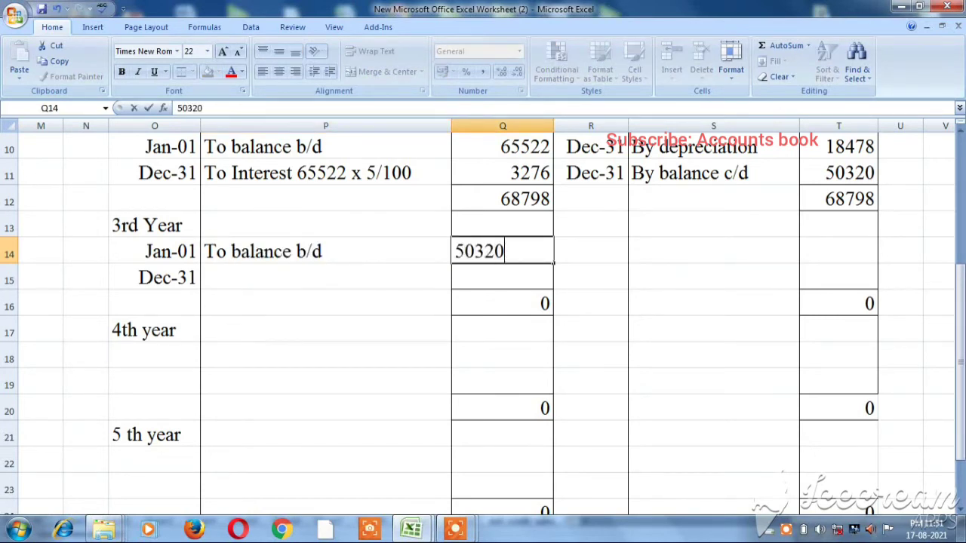
pyautogui.press('Return')
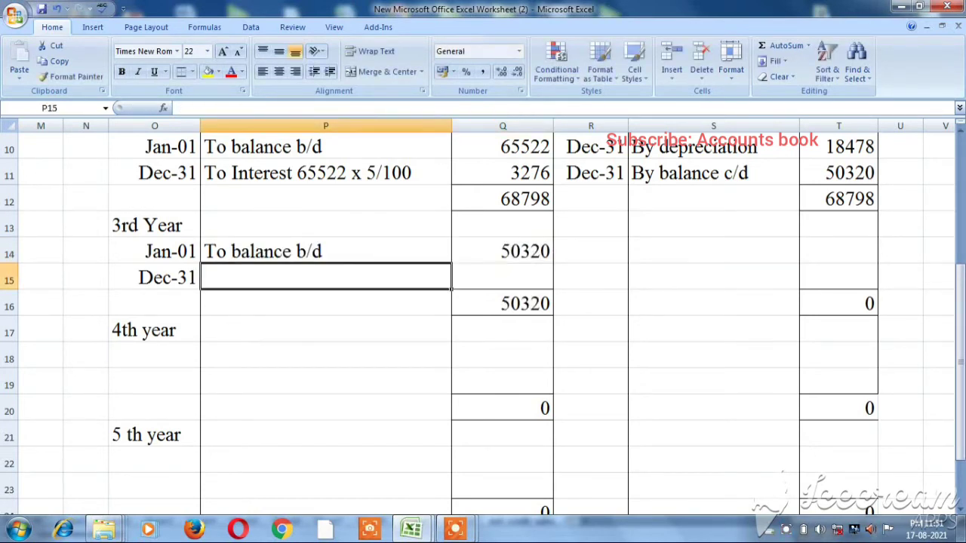
pyautogui.write('To I')
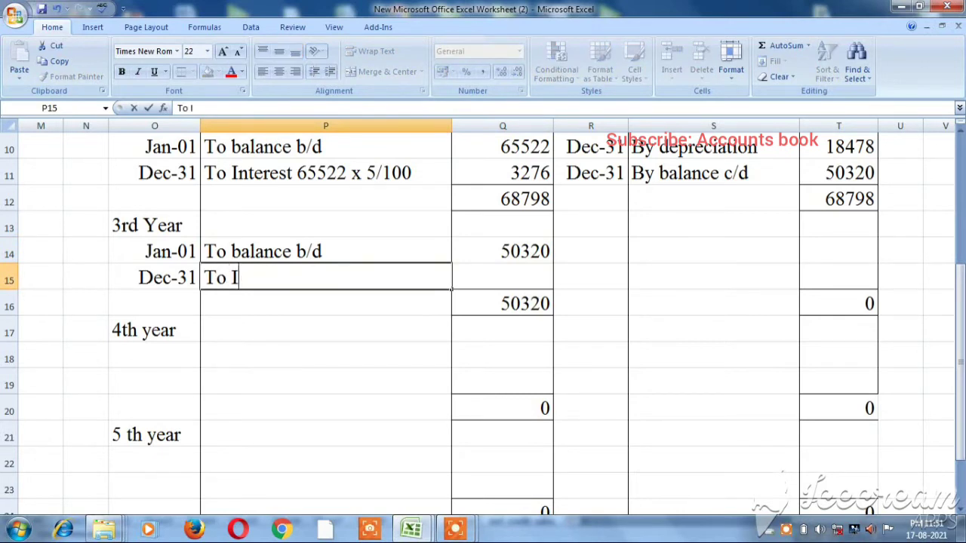
pyautogui.write('nterest ')
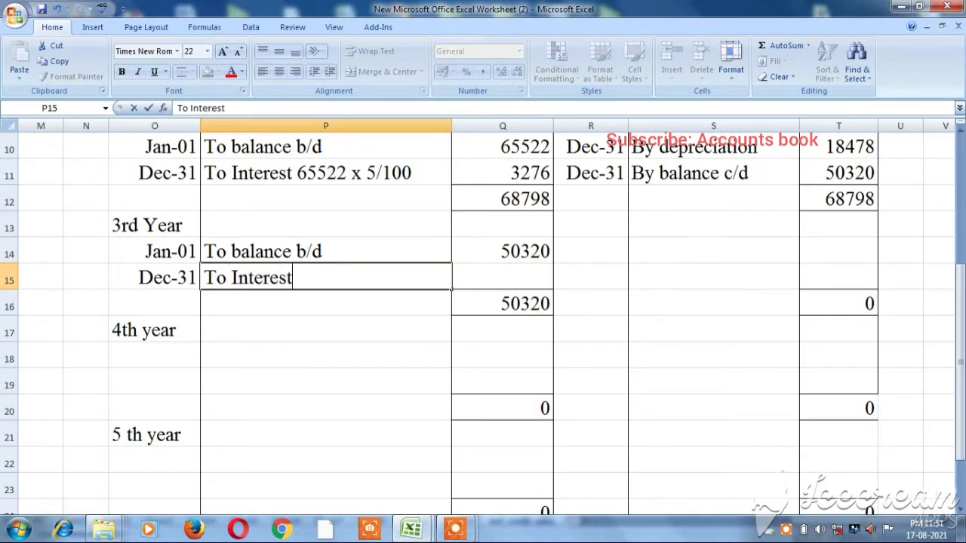
pyautogui.write('50320')
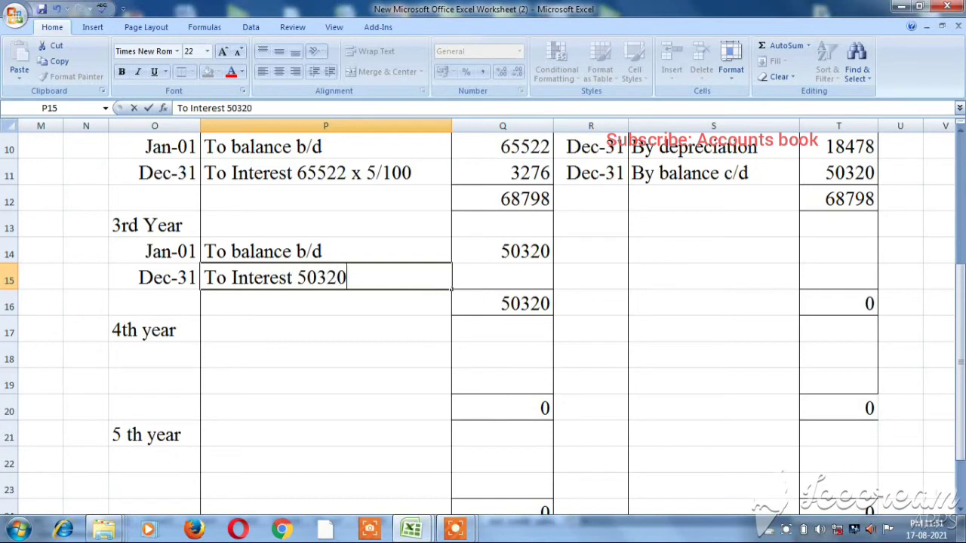
pyautogui.write(' x 5/100')
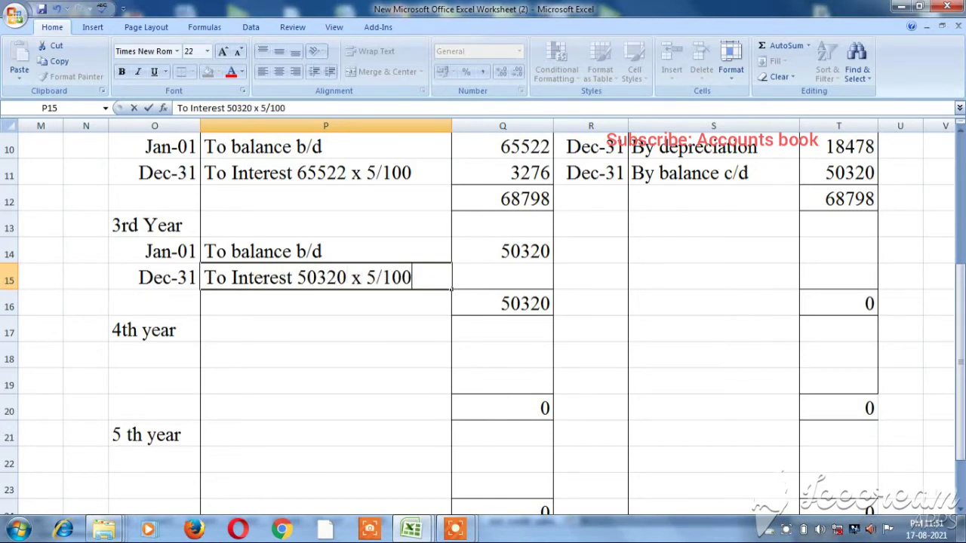
pyautogui.press('Tab')
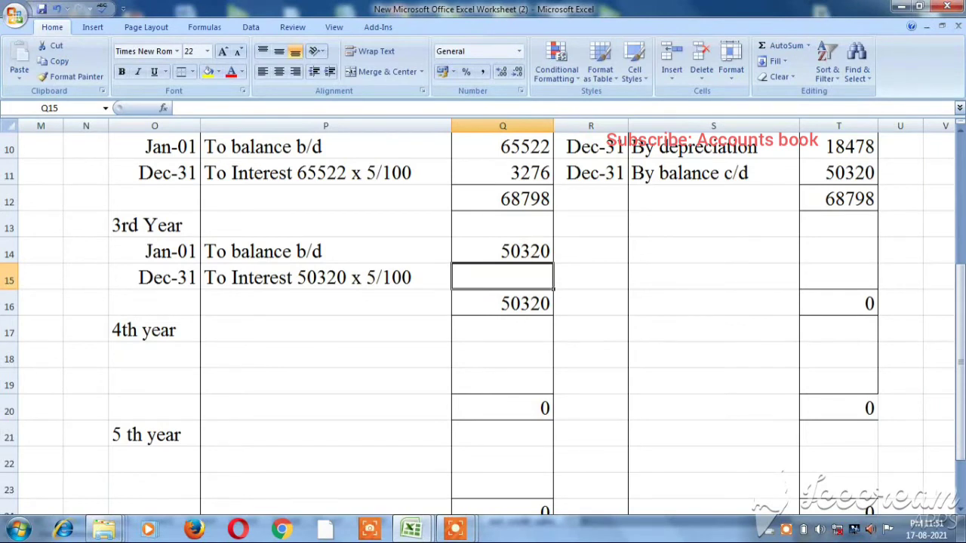
pyautogui.write('2516')
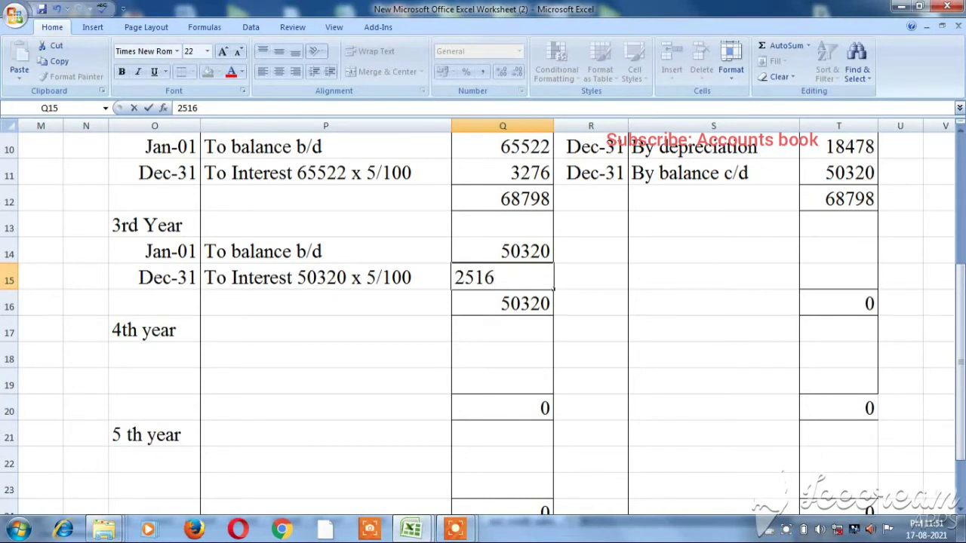
pyautogui.press('Tab')
pyautogui.press('Up')
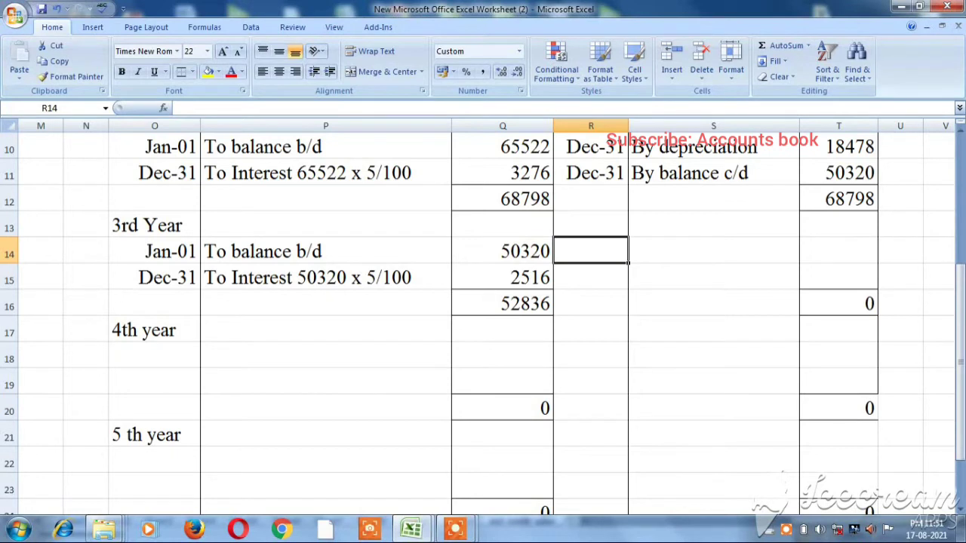
# - Add a Dec-31 'By depreciation' credit of 18478 for the third year
pyautogui.write('Dec ')
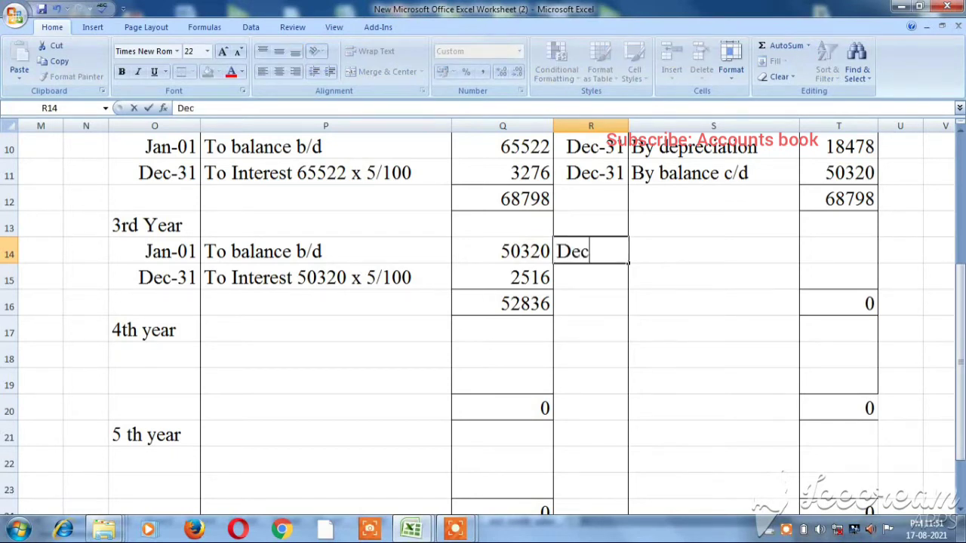
pyautogui.write('31')
pyautogui.press('Tab')
pyautogui.write('By d')
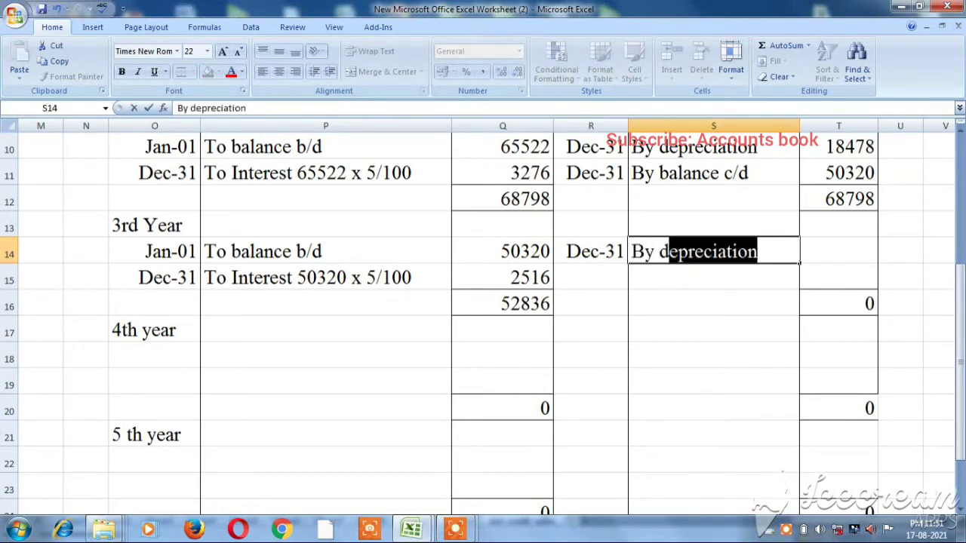
pyautogui.press('Tab')
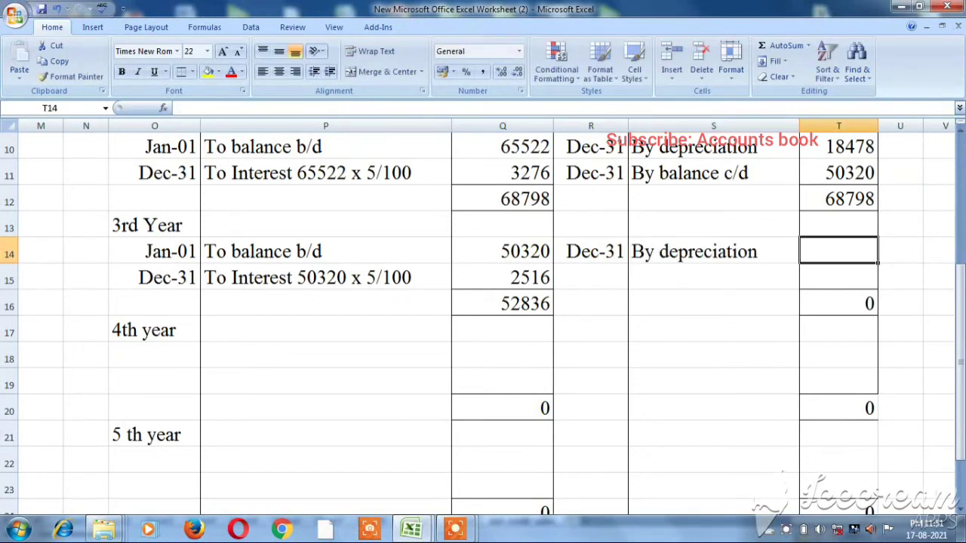
pyautogui.write('18478')
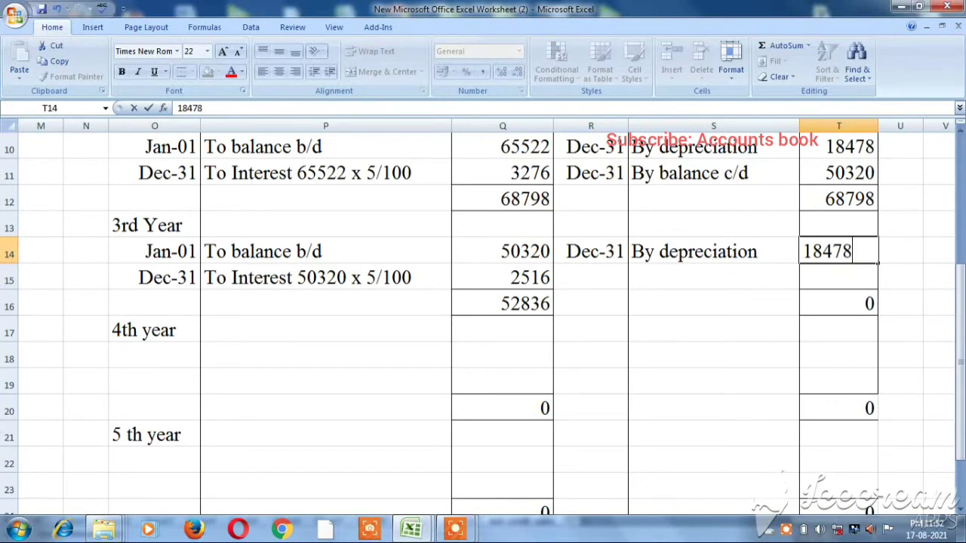
pyautogui.press('Return')
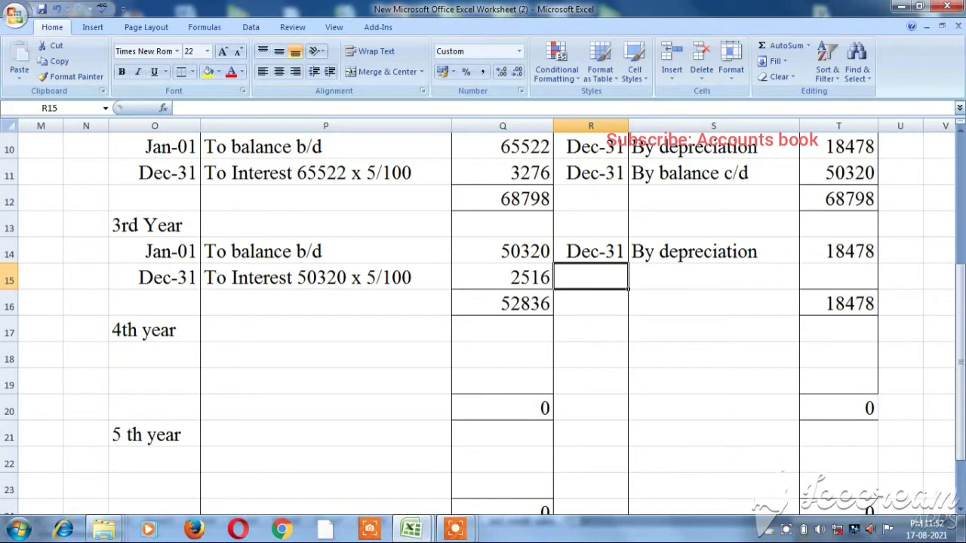
# - Add a Dec-31 'By balance c/d' credit of 34358 for the third year
pyautogui.write('Dec 31')
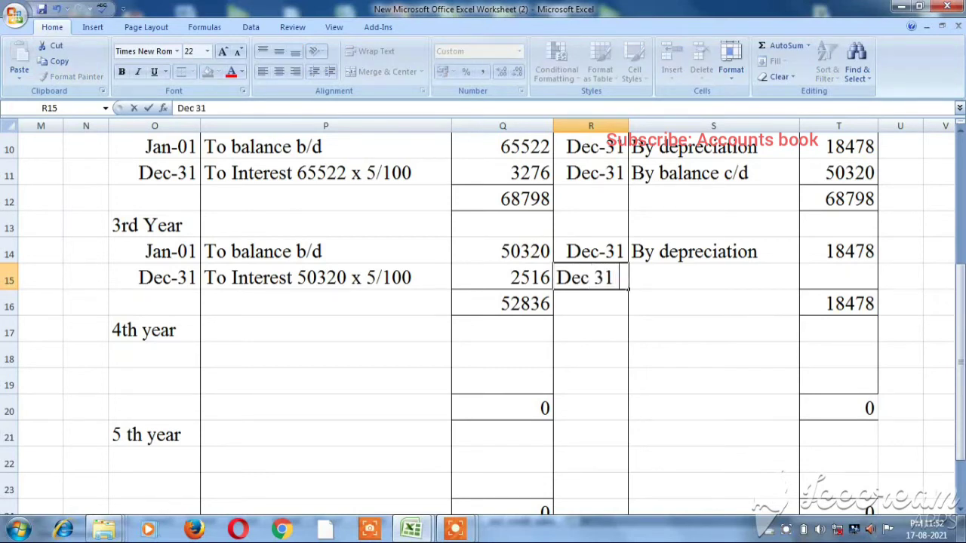
pyautogui.press('Tab')
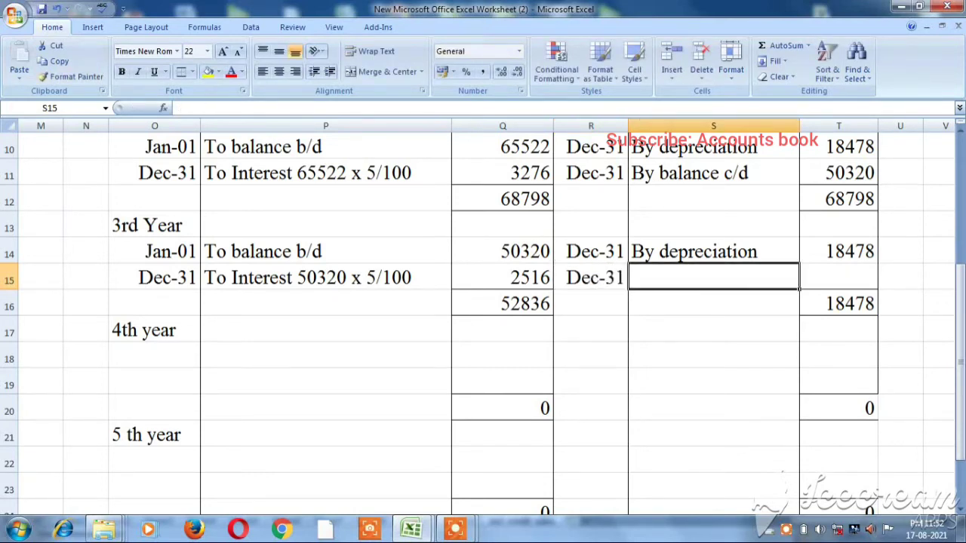
pyautogui.write('By ba')
pyautogui.press('Tab')
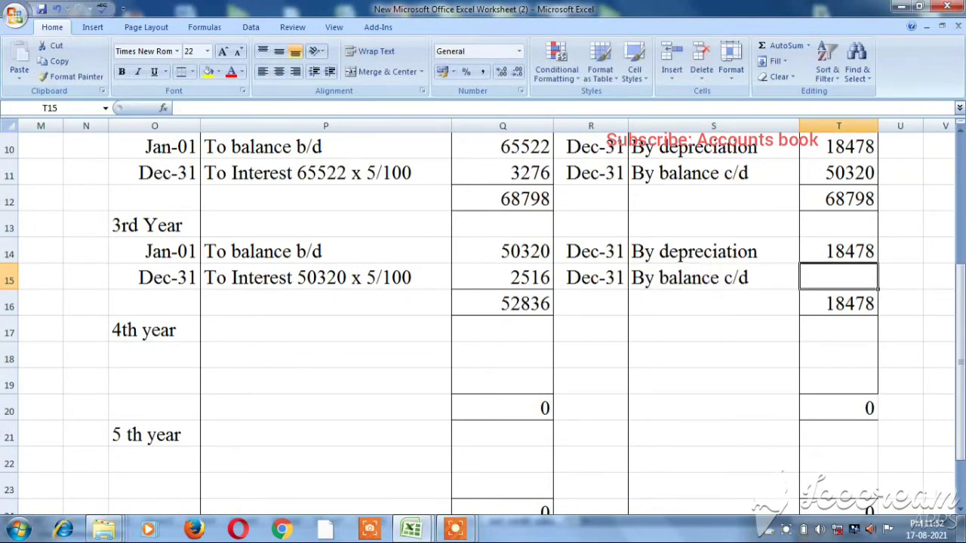
pyautogui.click(502, 303)
pyautogui.press('Up')
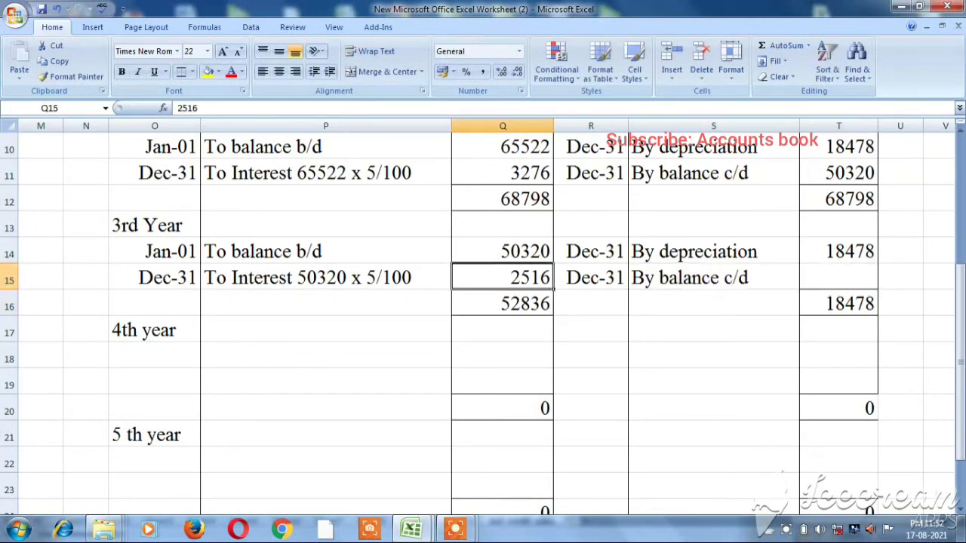
pyautogui.press('Right')
pyautogui.press('Right')
pyautogui.press('Right')
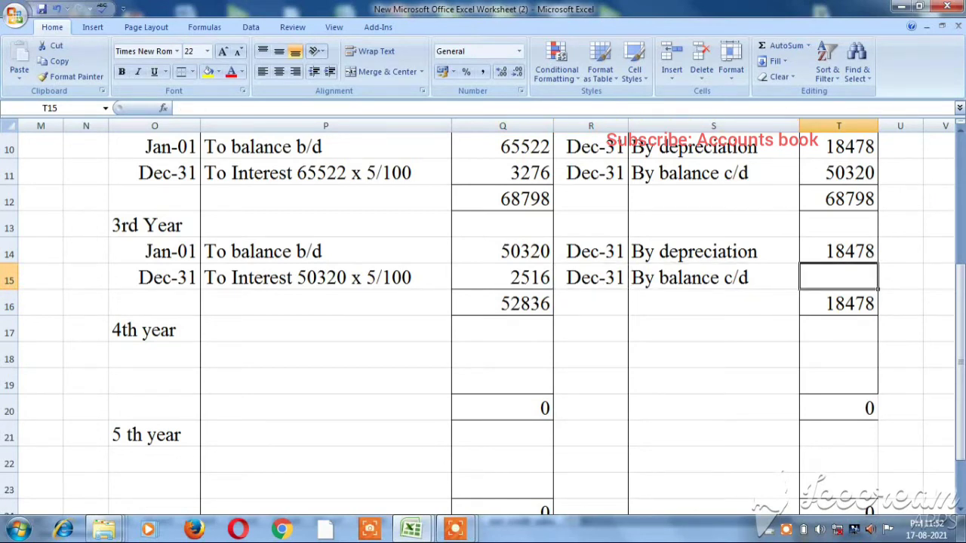
pyautogui.write('3')
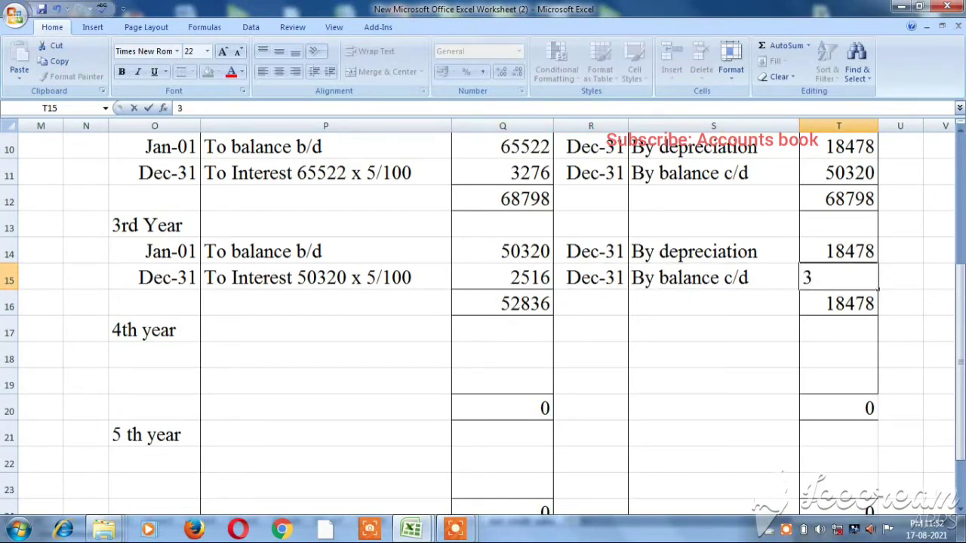
pyautogui.write('4358')
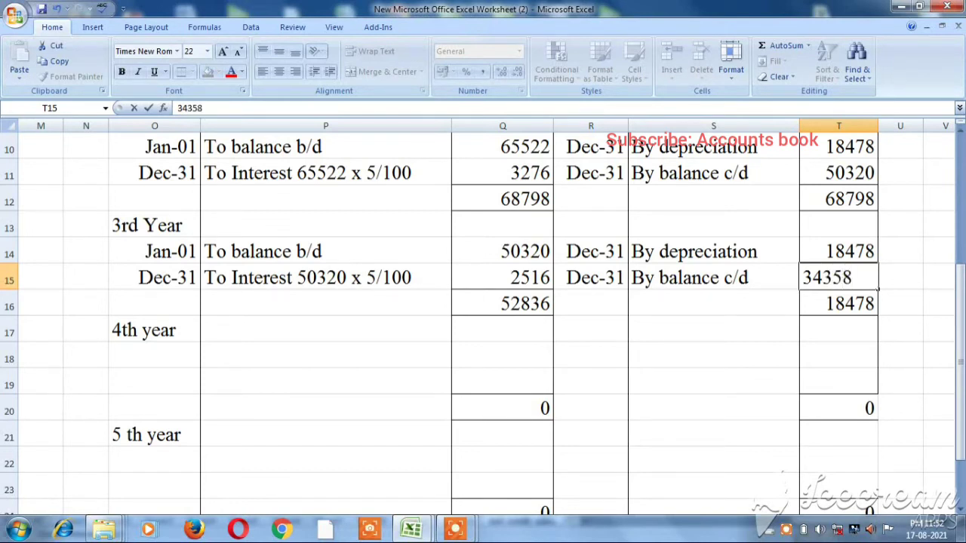
pyautogui.press('Return')
pyautogui.click(713, 330)
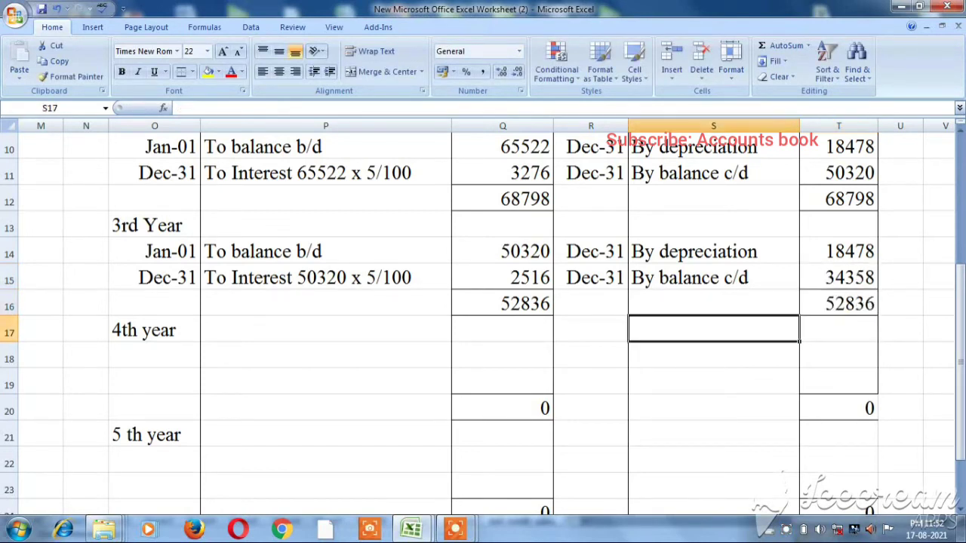
pyautogui.click(502, 330)
# - Open the fourth year with Jan-01 'To balance b/d' of 34358
pyautogui.click(153, 329)
pyautogui.click(154, 355)
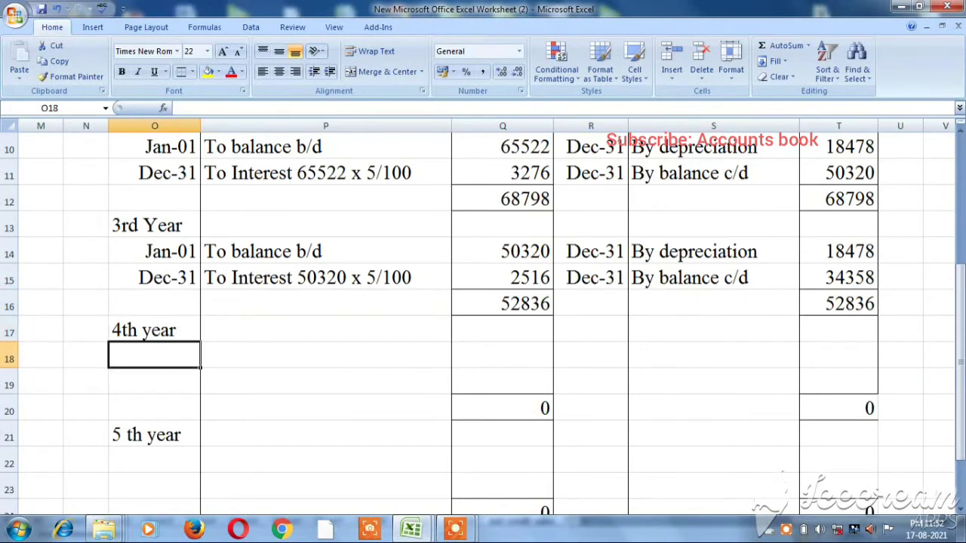
pyautogui.write('Jan 01')
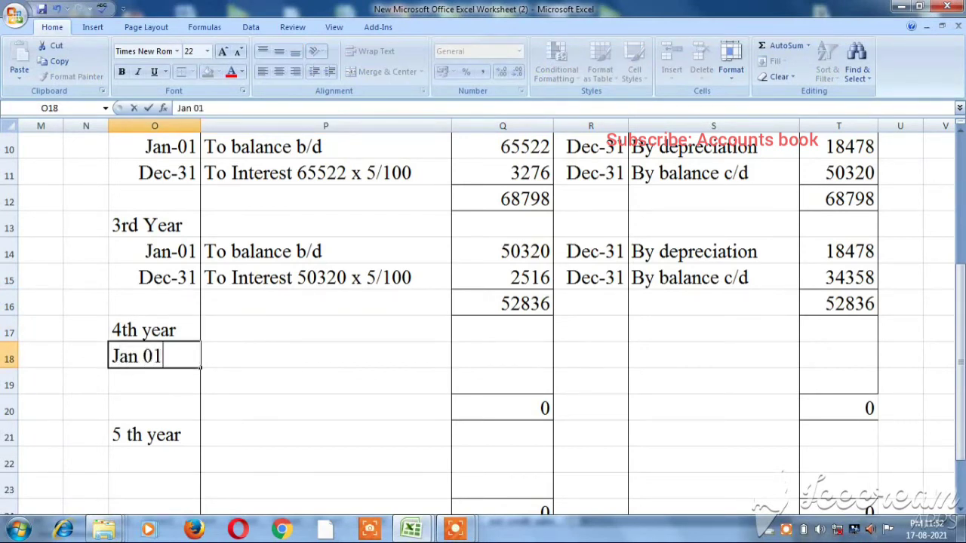
pyautogui.press('Tab')
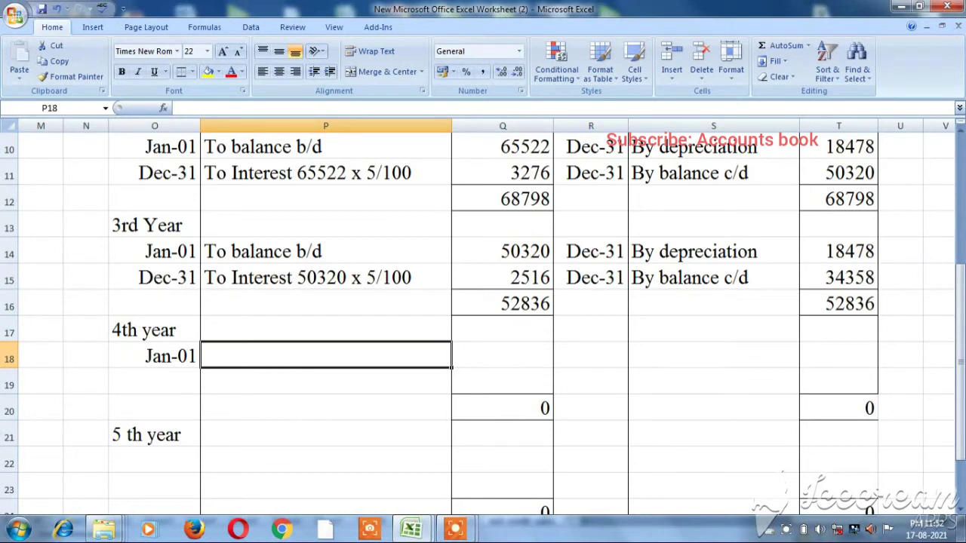
pyautogui.write('To ba')
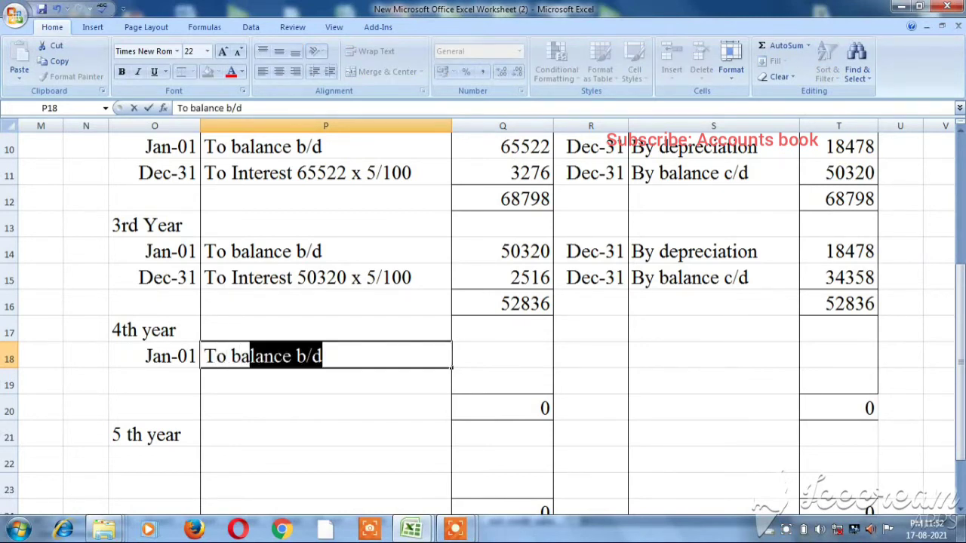
pyautogui.press('Tab')
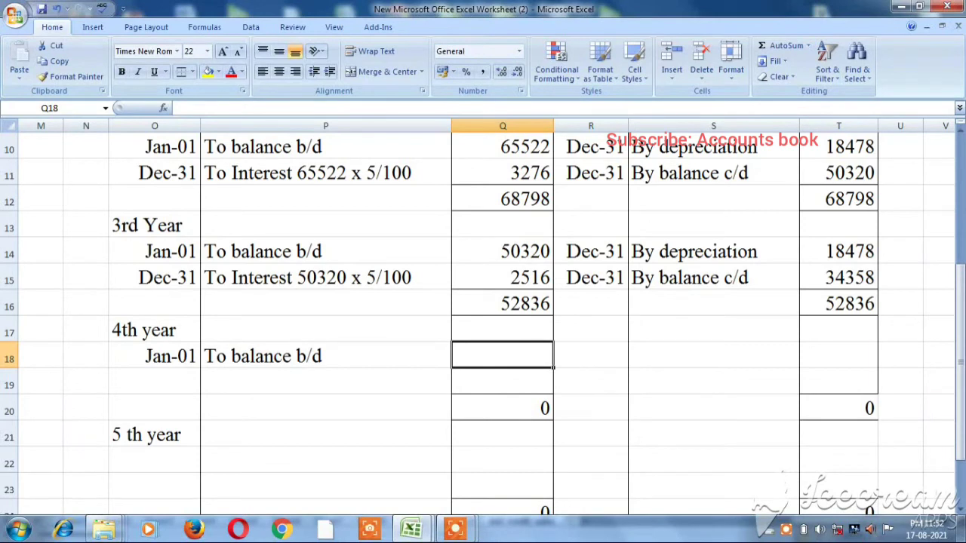
pyautogui.write('3435')
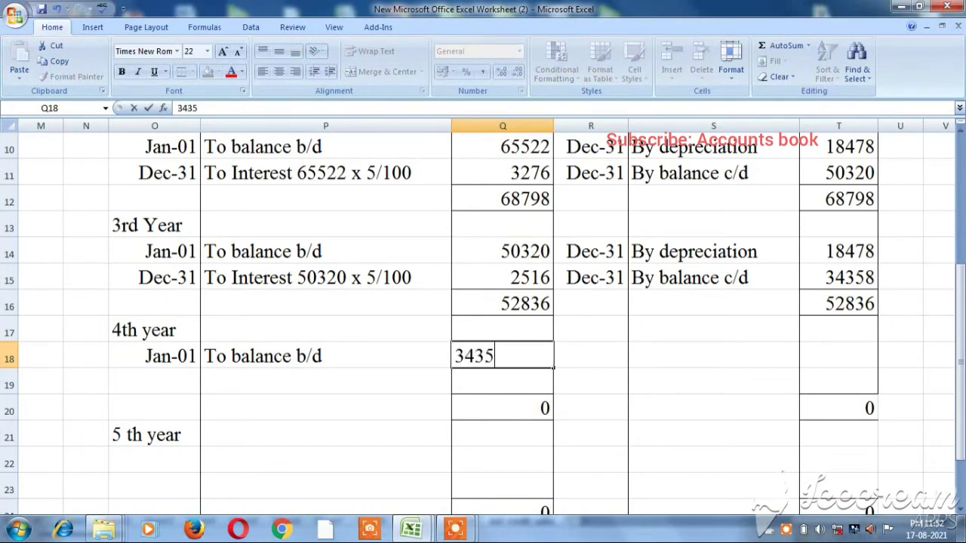
pyautogui.write('8')
pyautogui.press('Return')
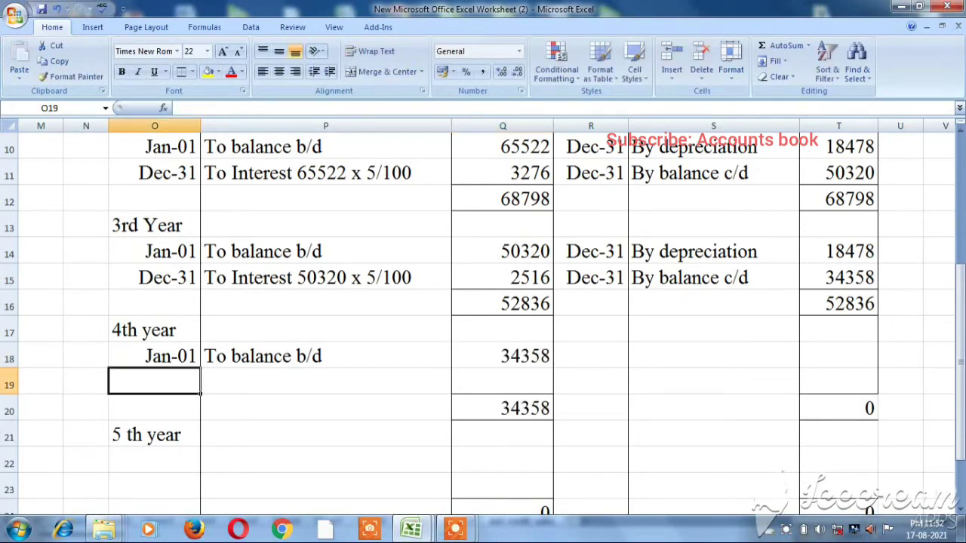
# - Add a Dec-31 'To Interest 34358 x 5/100' debit of 1718
pyautogui.write('Dec 31')
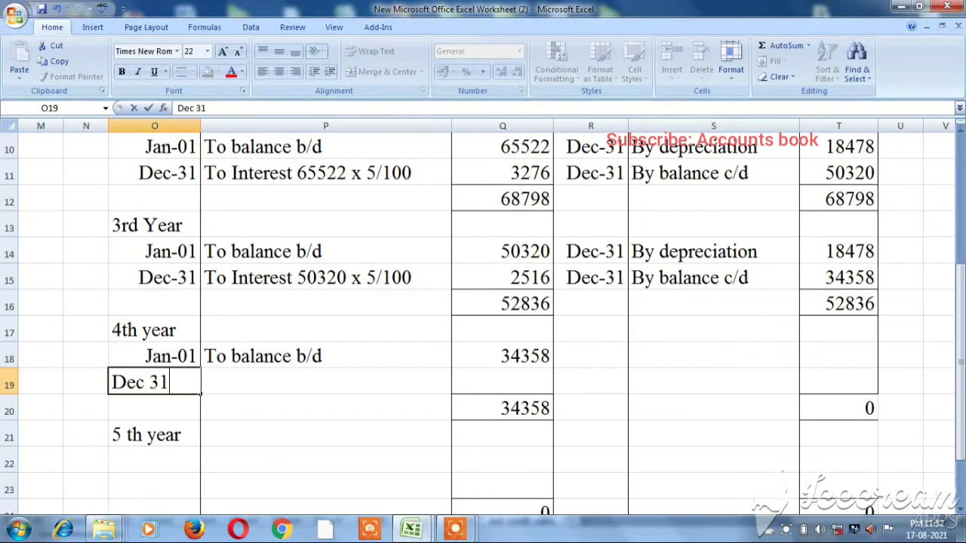
pyautogui.press('Tab')
pyautogui.write('T')
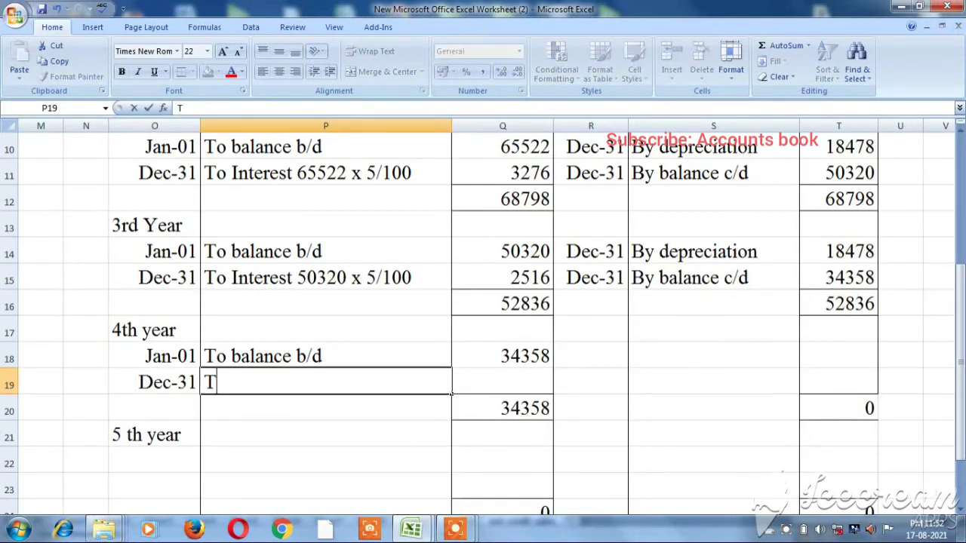
pyautogui.write('o Inte')
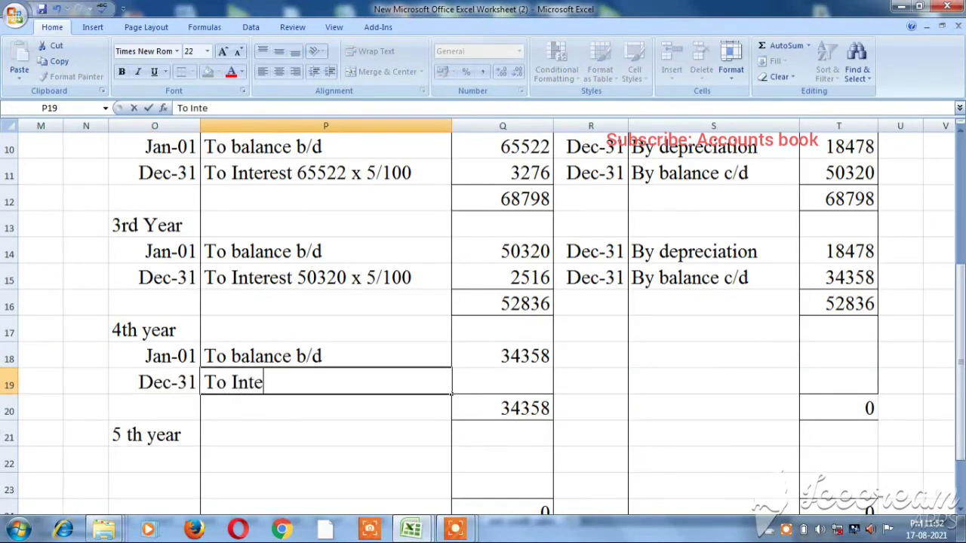
pyautogui.write('rest 3')
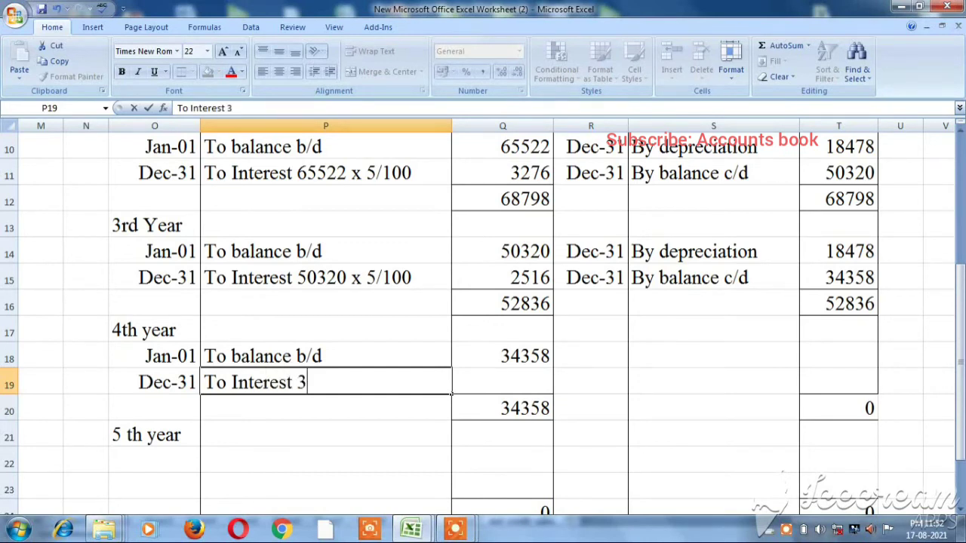
pyautogui.write('4358 ')
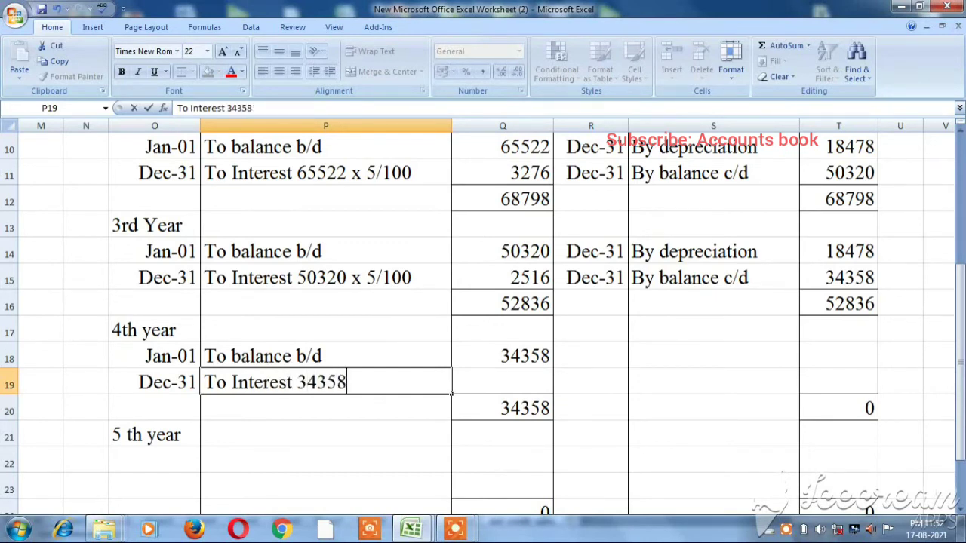
pyautogui.write('x 5/100')
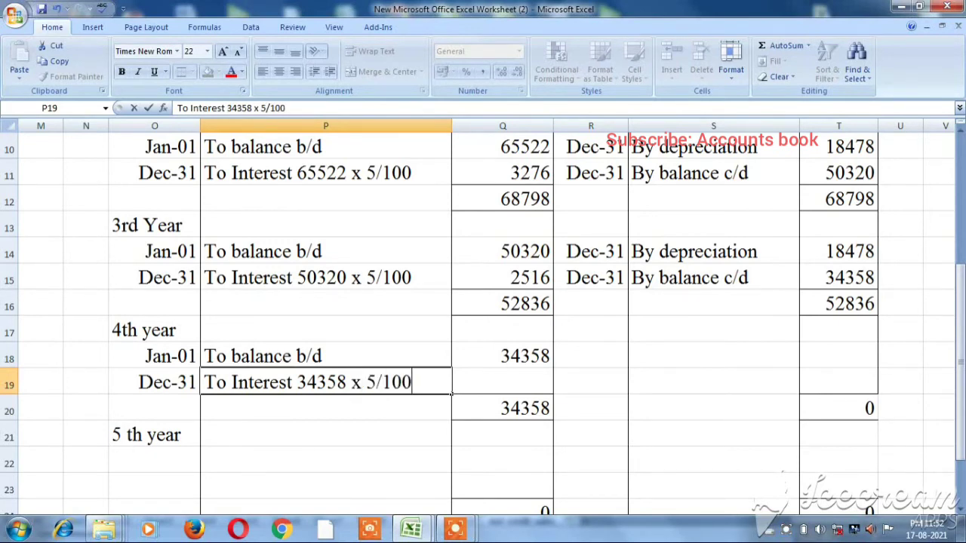
pyautogui.press('Tab')
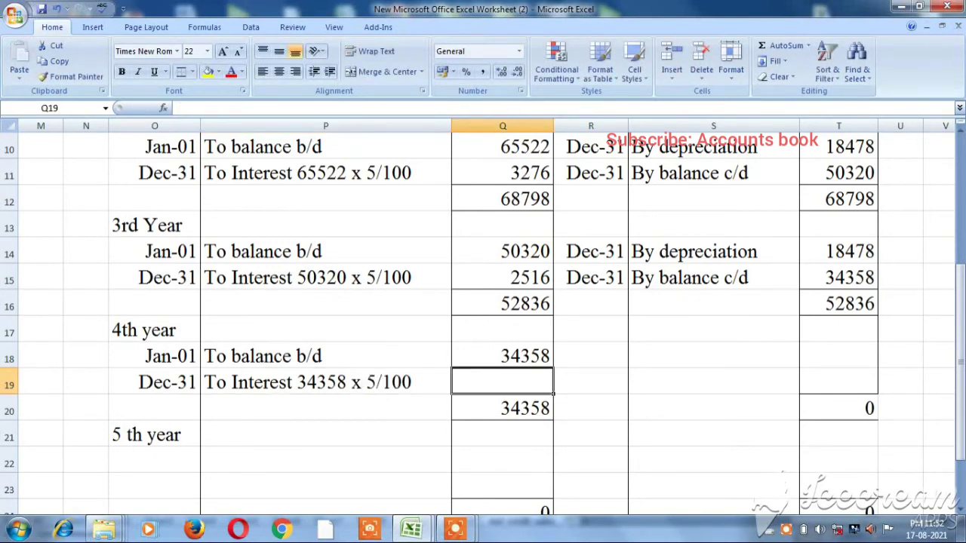
pyautogui.write('1718')
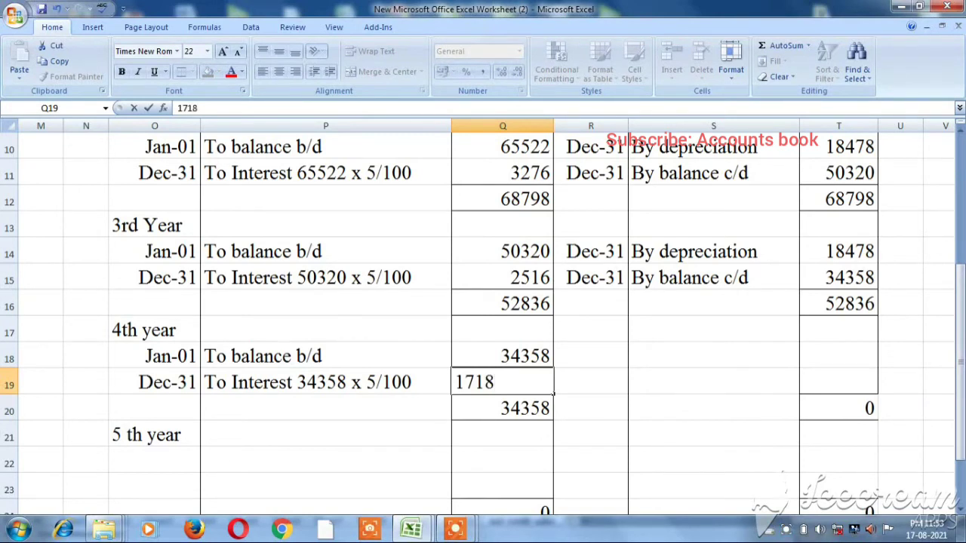
pyautogui.press('Tab')
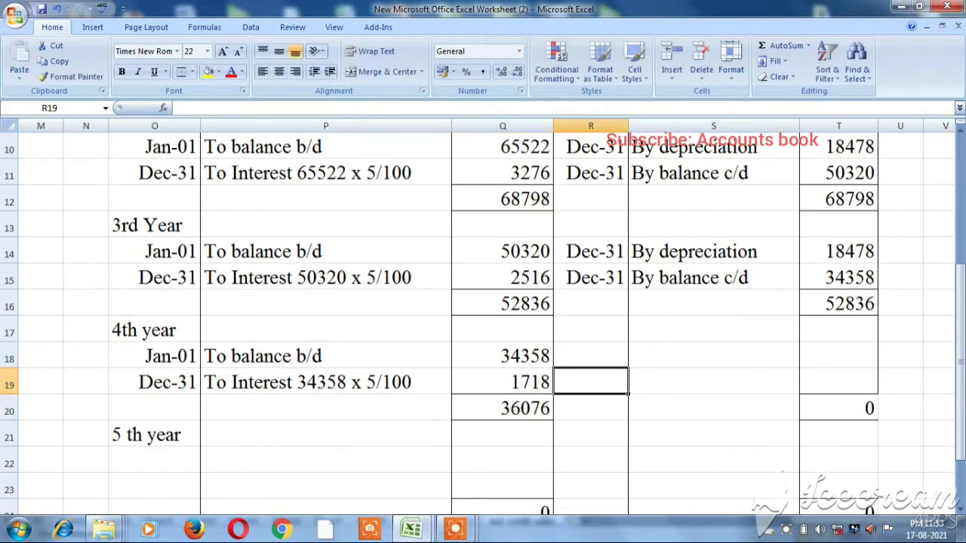
# - Add a Dec-31 'By depreciation' credit of 18478 for the fourth year
pyautogui.press('Up')
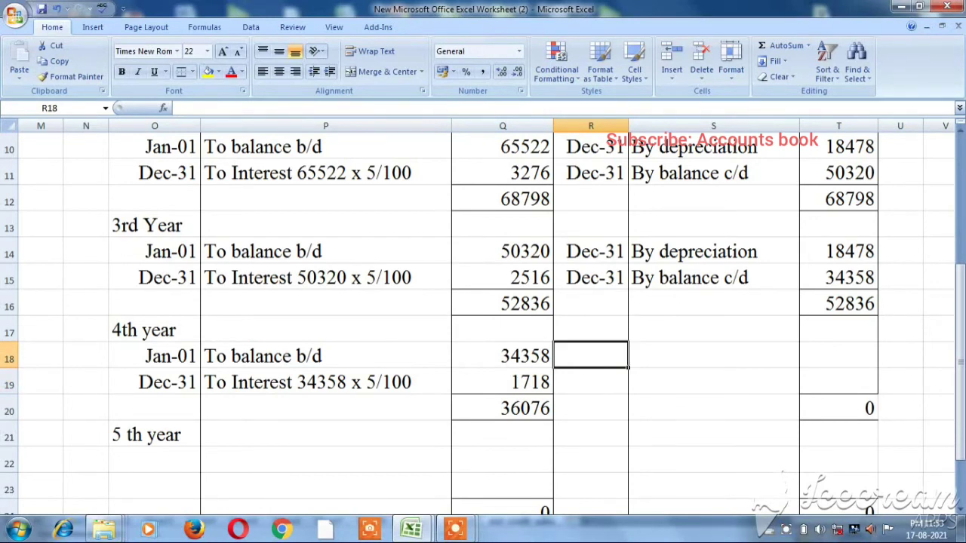
pyautogui.write('Dec ')
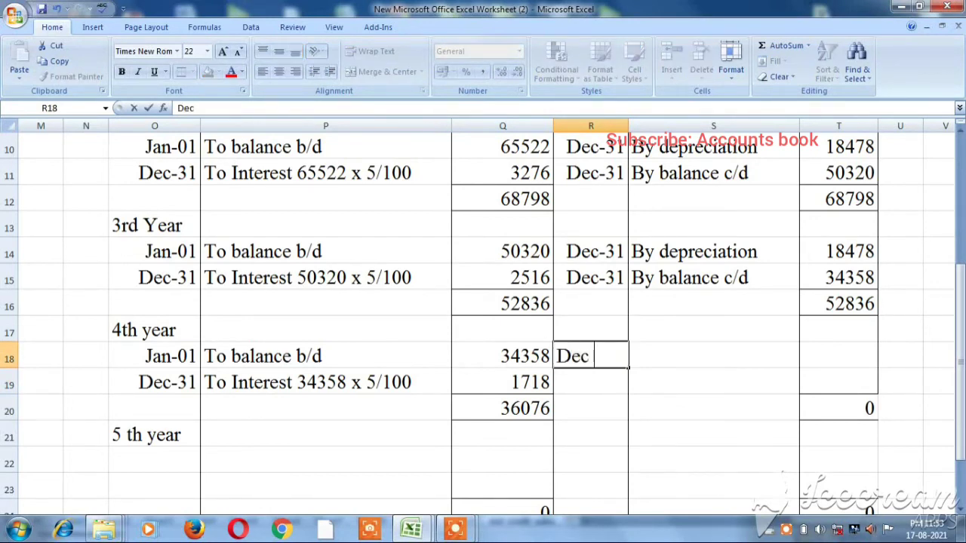
pyautogui.write('31')
pyautogui.press('Tab')
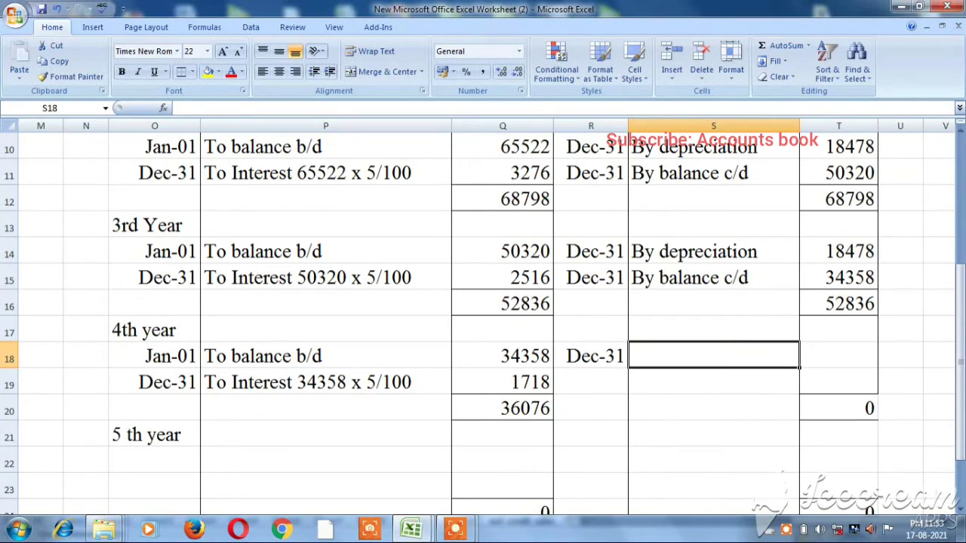
pyautogui.write('By depreciation')
pyautogui.press('Tab')
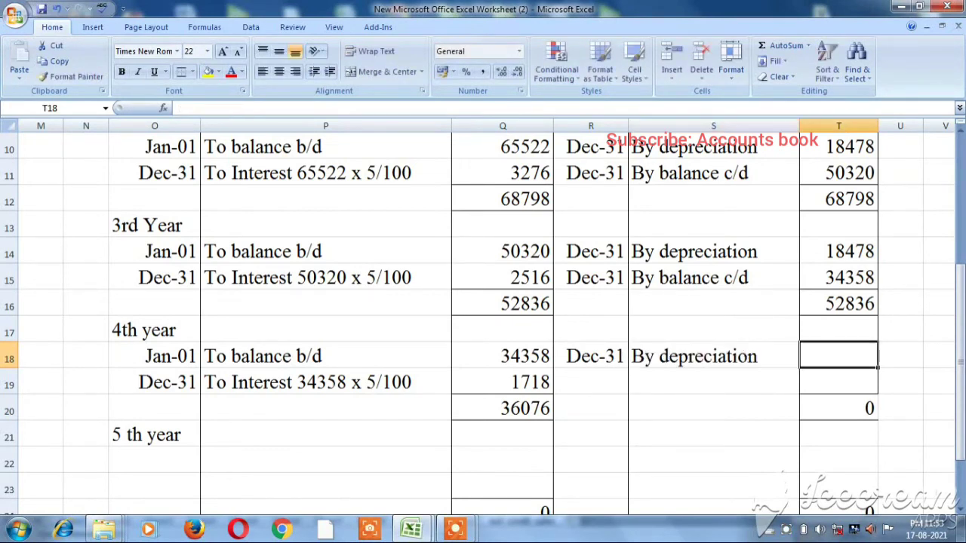
pyautogui.write('18478')
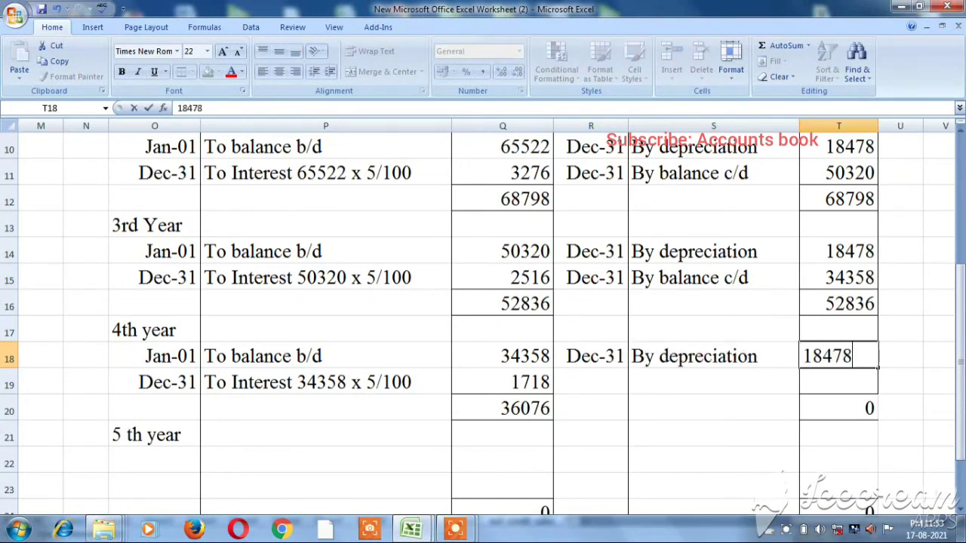
pyautogui.press('Return')
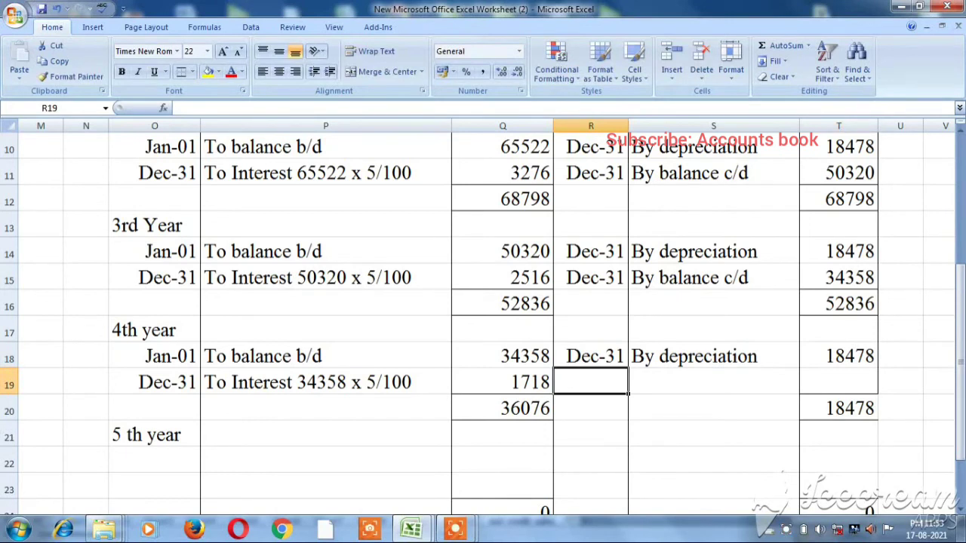
# - Add a Dec-31 'By balance c/d' credit of 17598 and verify the =SUM(T18:T19) total
pyautogui.write('De')
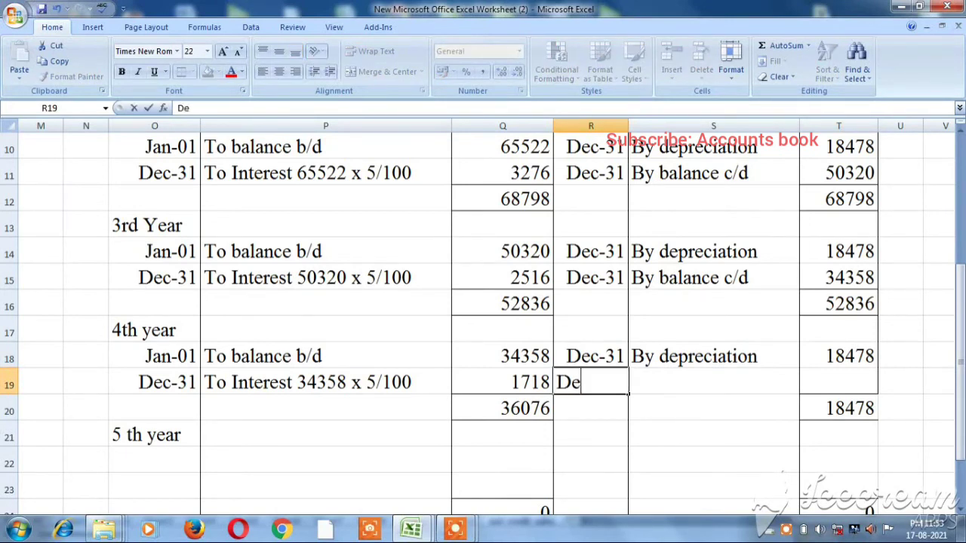
pyautogui.write('c 31')
pyautogui.press('Tab')
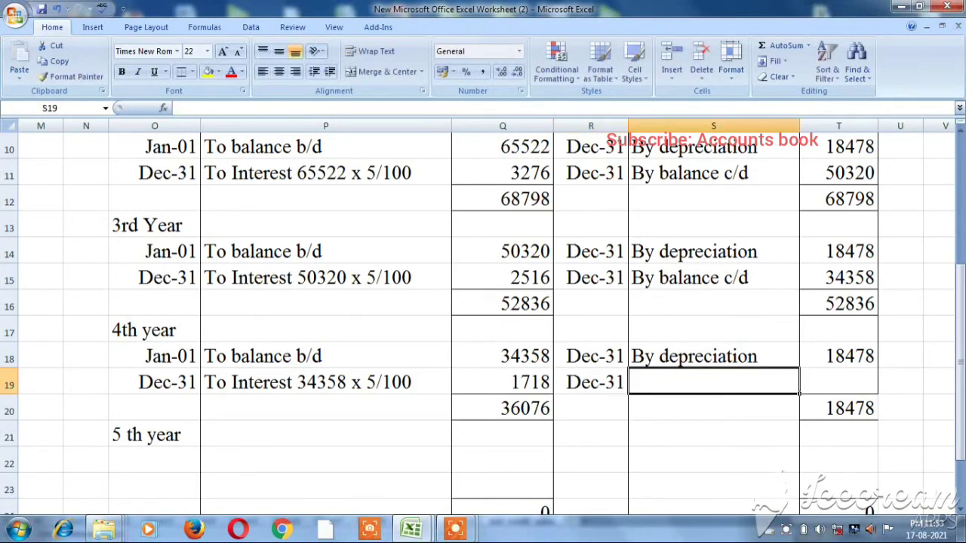
pyautogui.write('By ba')
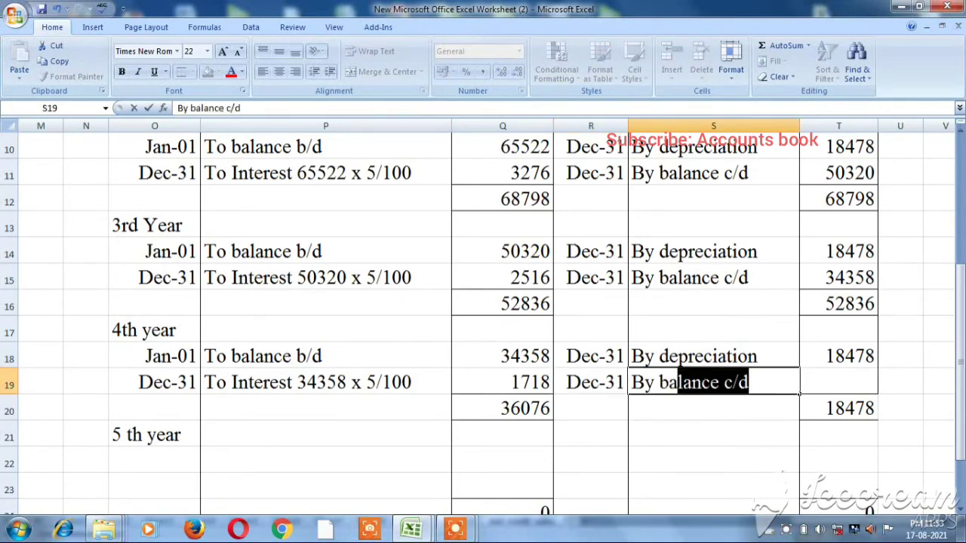
pyautogui.press('Tab')
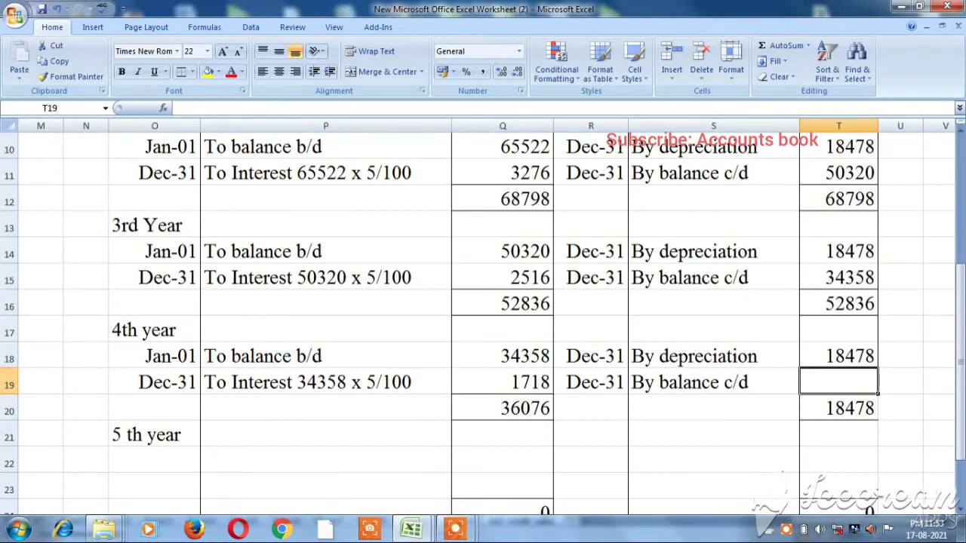
pyautogui.write('17')
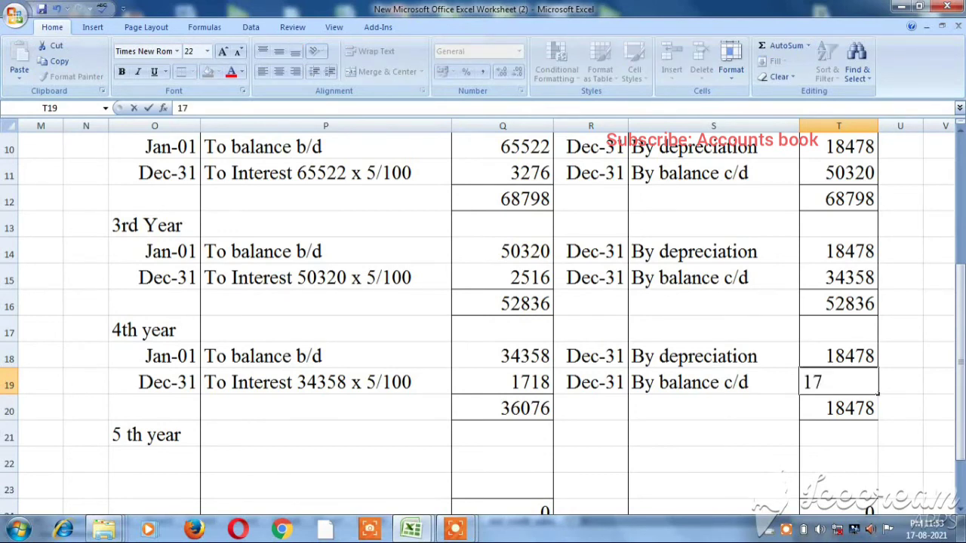
pyautogui.write('598')
pyautogui.click(591, 408)
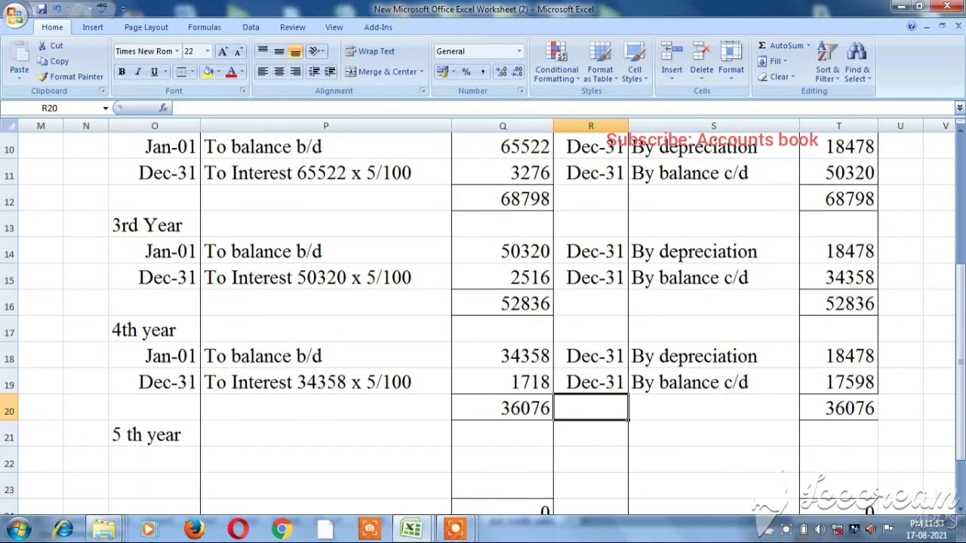
pyautogui.press('Right')
pyautogui.press('Right')
pyautogui.press('F2')
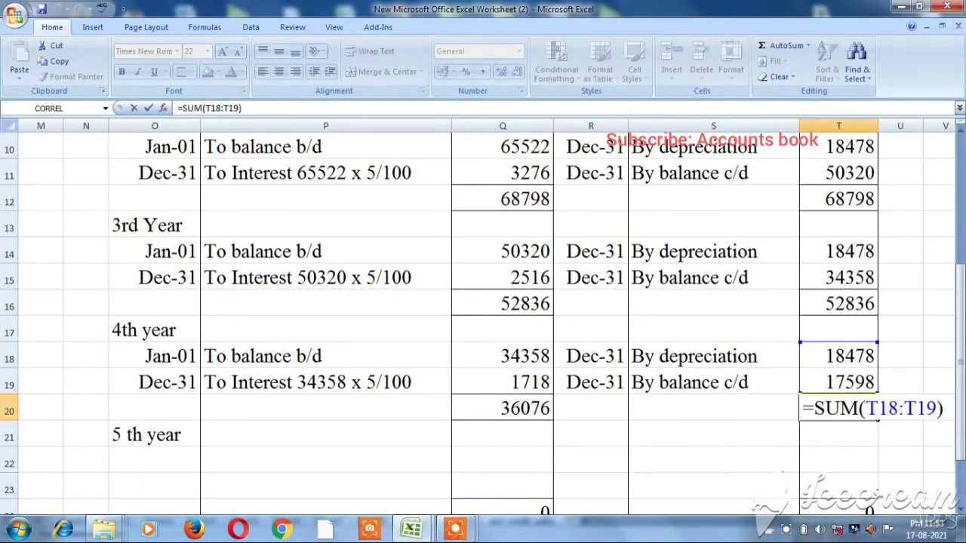
pyautogui.press('Escape')
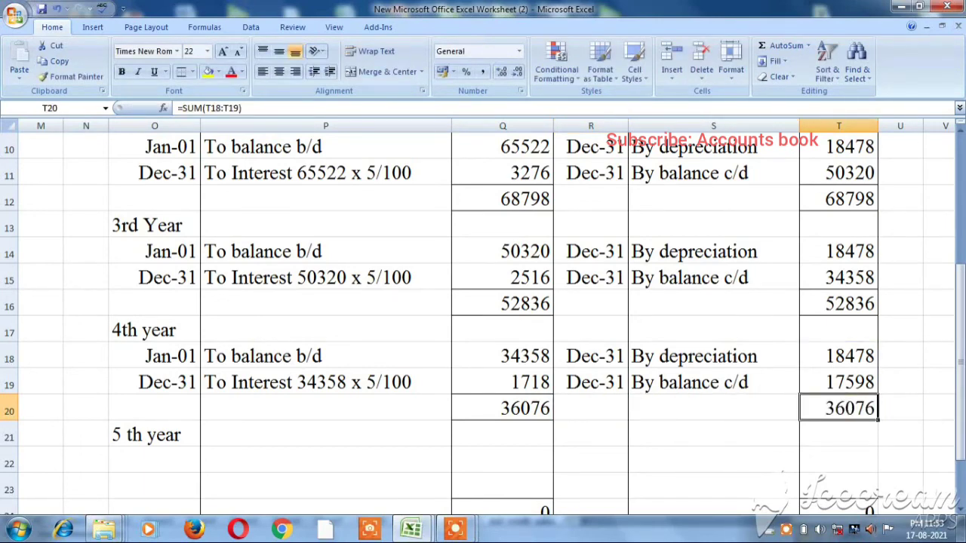
pyautogui.press('Down')
pyautogui.press('Down')
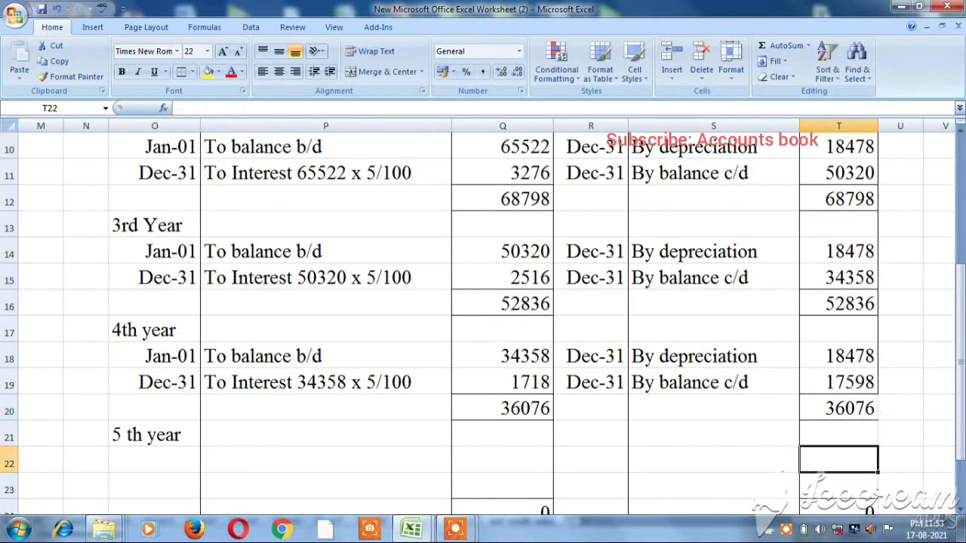
pyautogui.press('Down')
# - Enter the 5th-year opening row in O22:Q22: Jan 01, To balance b/d, 17598
pyautogui.press('Left')
pyautogui.press('Left')
pyautogui.press('Up')
pyautogui.press('Left')
pyautogui.press('Left')
pyautogui.press('Left')
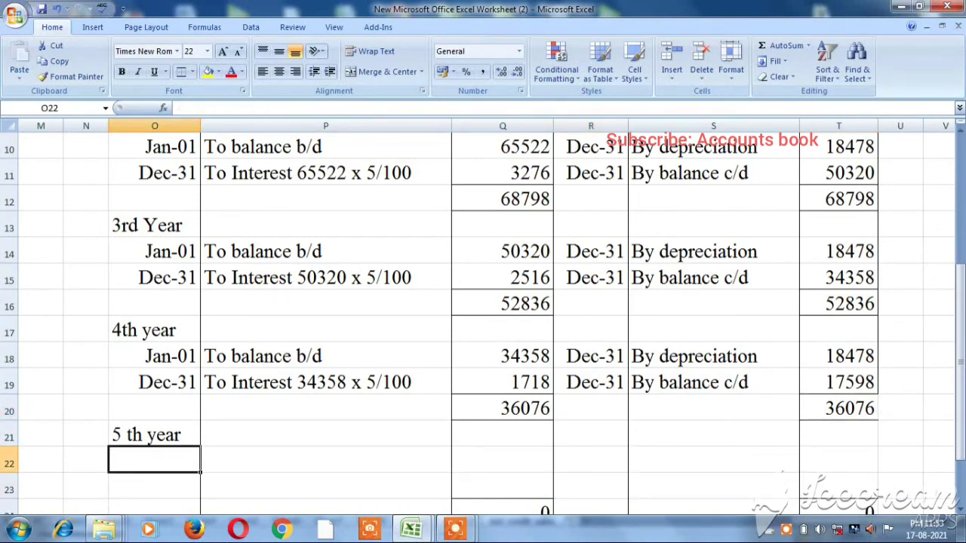
pyautogui.write('J')
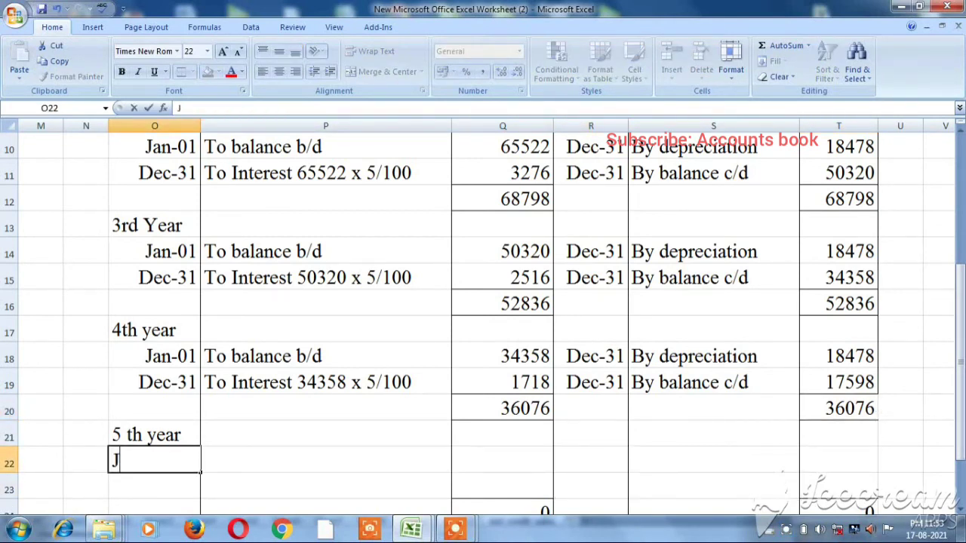
pyautogui.write('an 01')
pyautogui.press('Tab')
pyautogui.write('To bal')
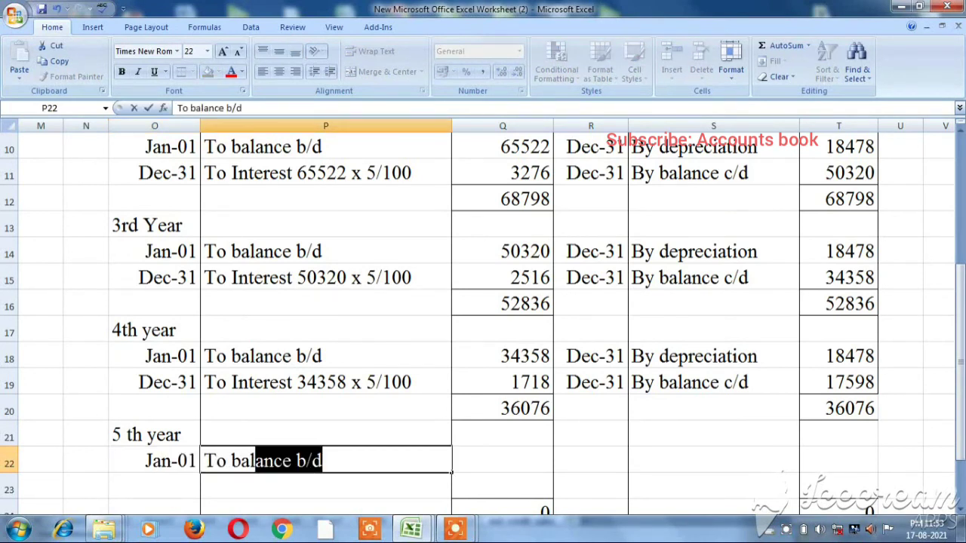
pyautogui.press('Tab')
pyautogui.write('1')
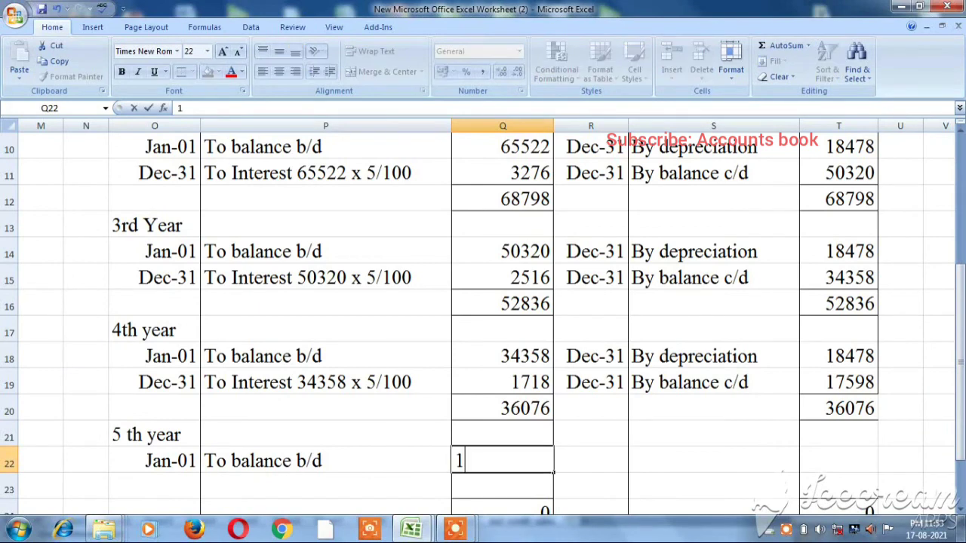
pyautogui.write('7598')
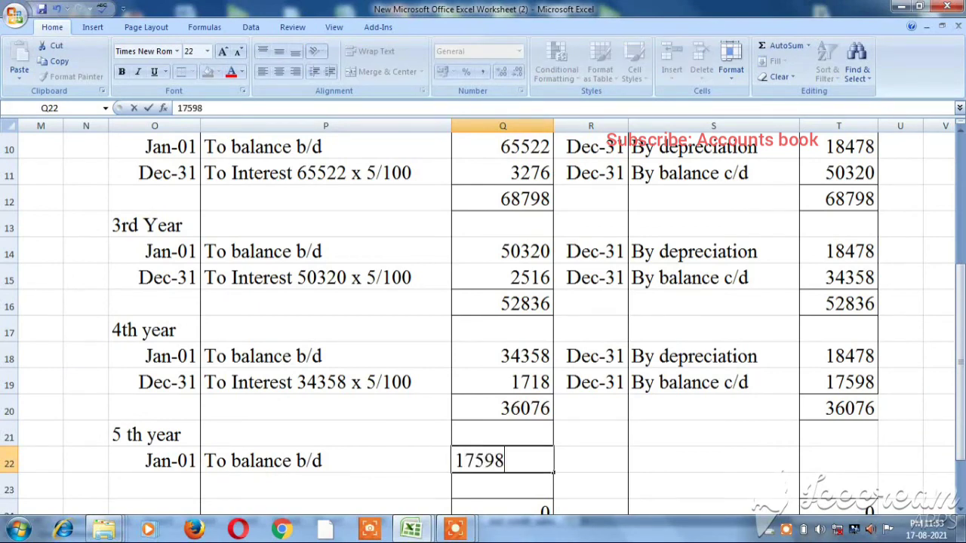
pyautogui.press('Return')
# - Enter the Dec 31 interest row in O23:Q23: To interest 17598 x 5/100, 880
pyautogui.write('#')
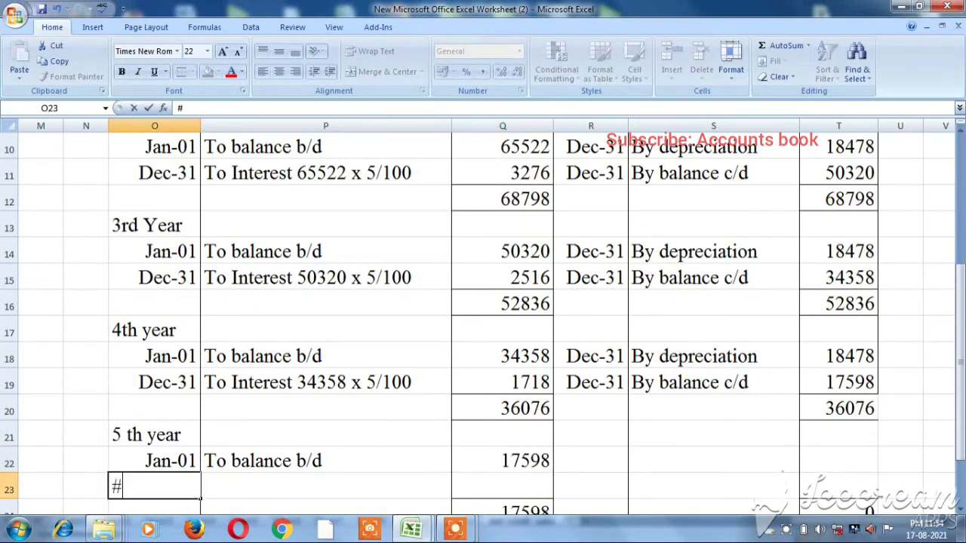
pyautogui.press('BackSpace')
pyautogui.write('31')
pyautogui.write(' st')
pyautogui.press('BackSpace')
pyautogui.press('BackSpace')
pyautogui.write('01')
pyautogui.press('Tab')
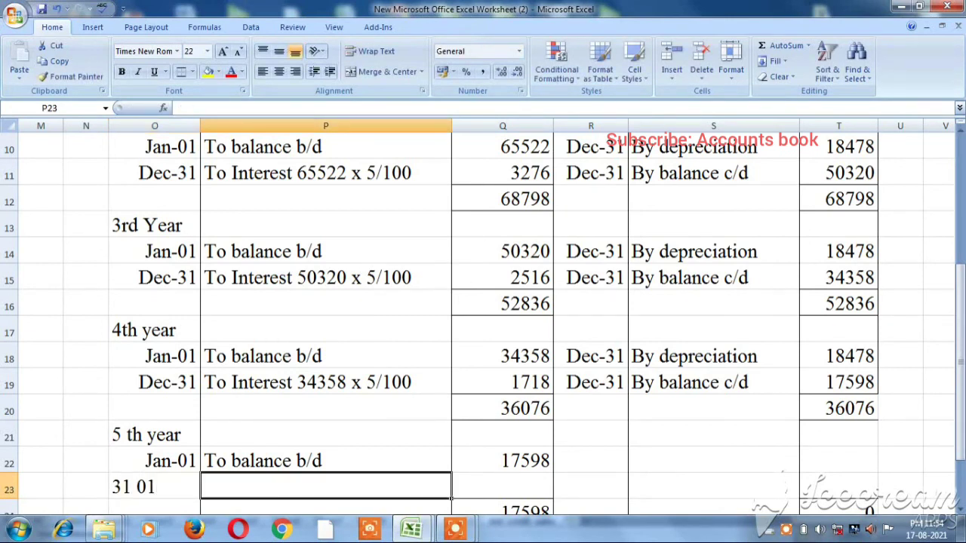
pyautogui.click(155, 487)
pyautogui.write('Dec 31')
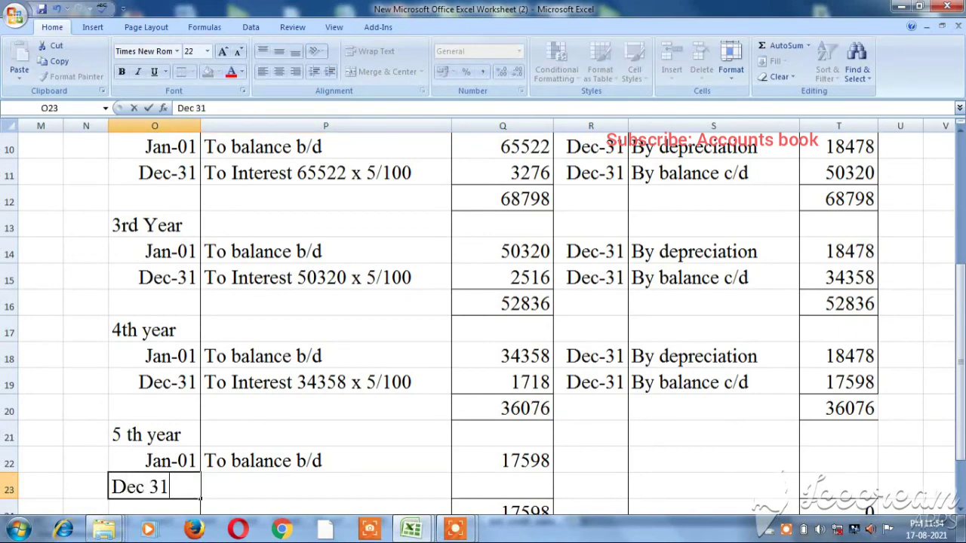
pyautogui.press('Tab')
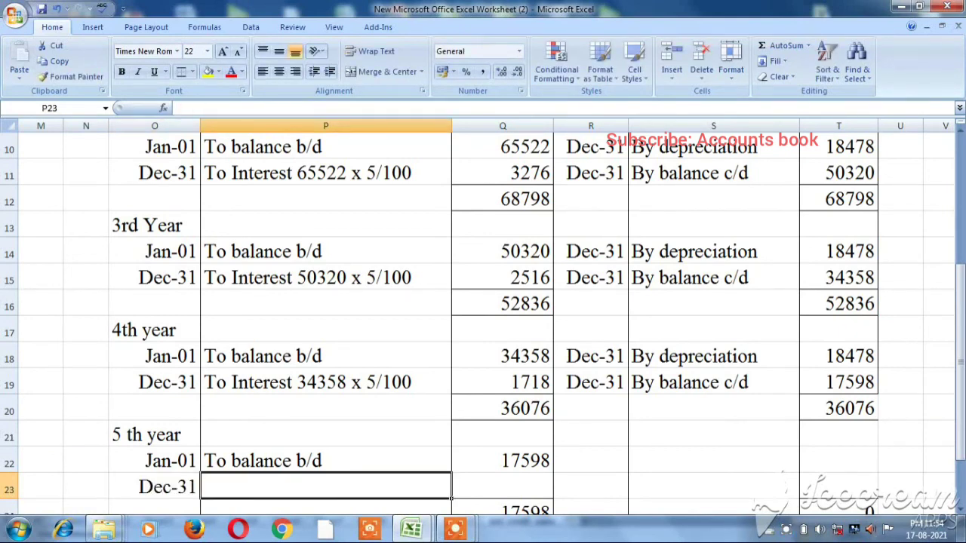
pyautogui.write('To inter')
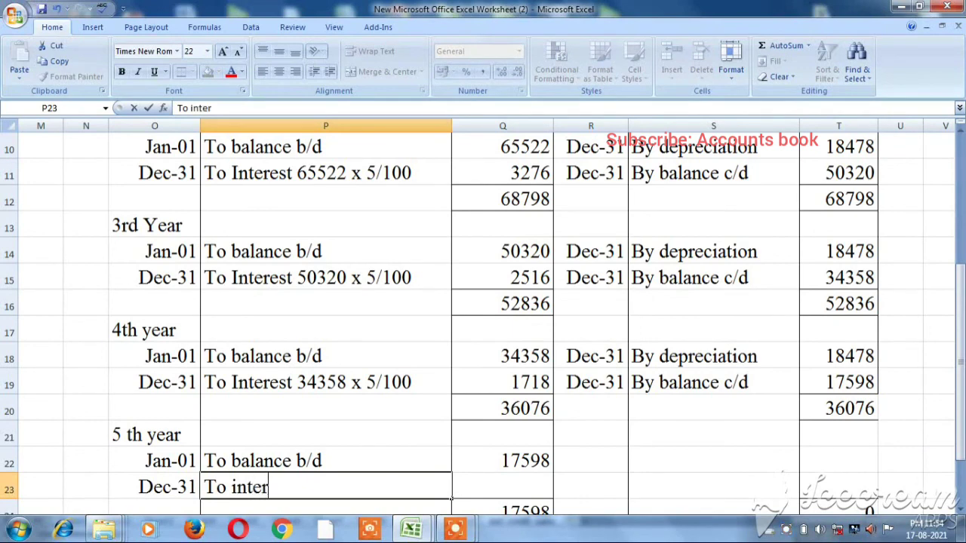
pyautogui.write('est 175')
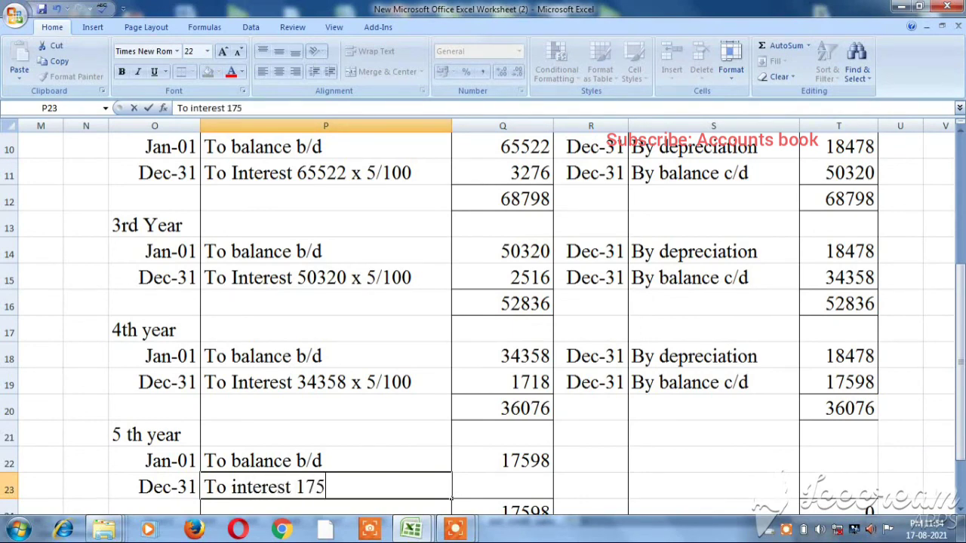
pyautogui.write('98 x ')
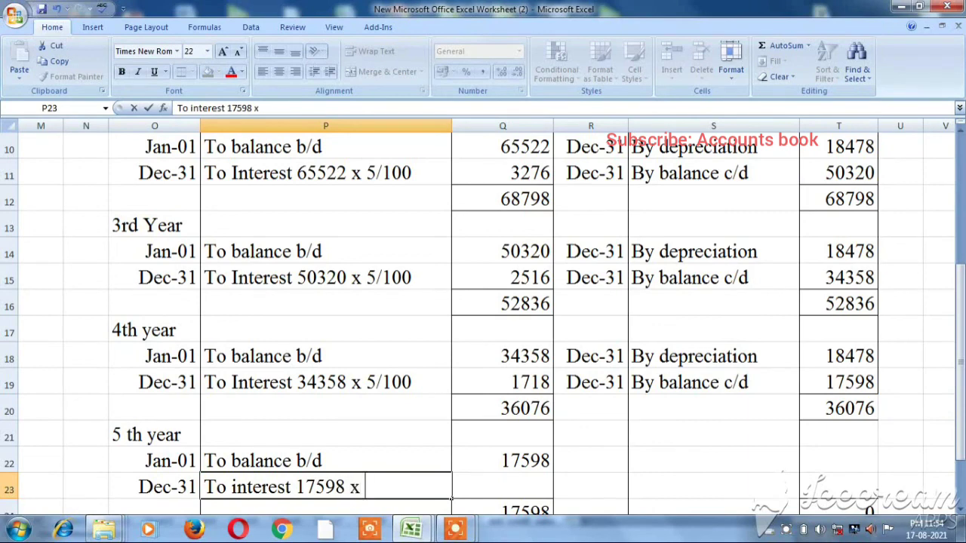
pyautogui.write('5/100')
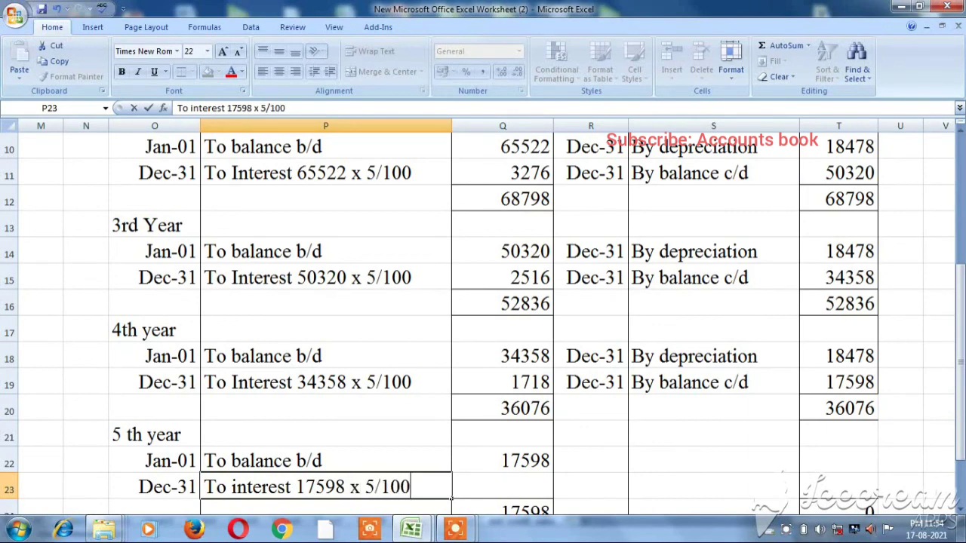
pyautogui.press('Tab')
pyautogui.write('880')
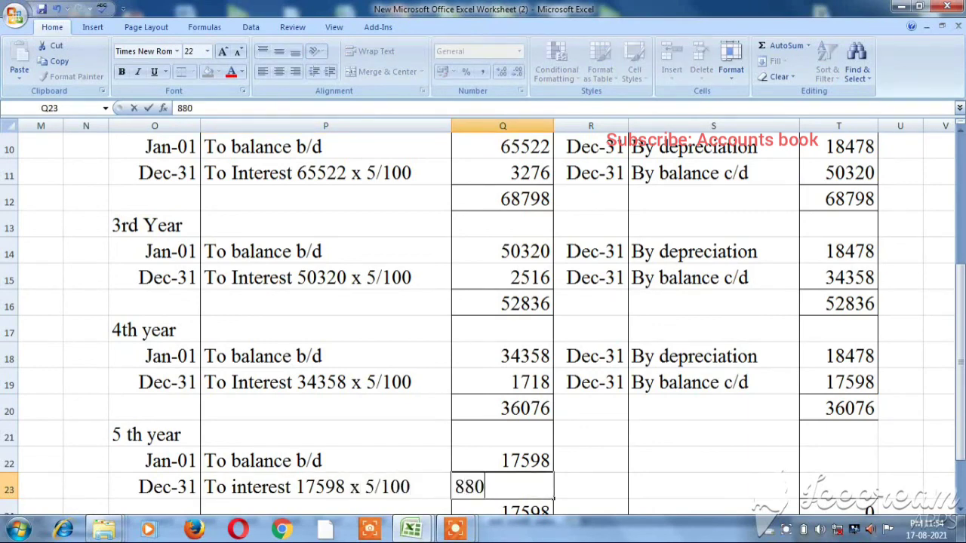
pyautogui.press('Tab')
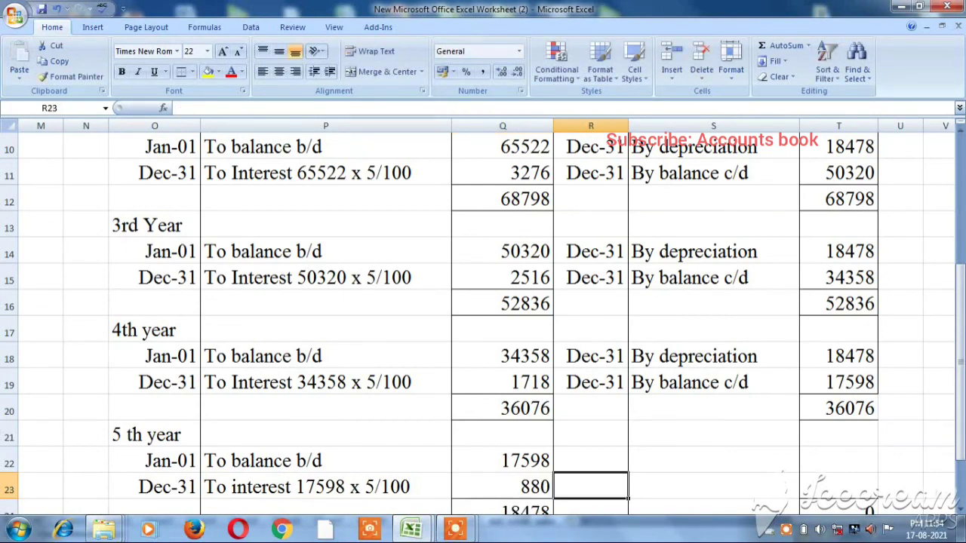
# - Record Dec 31 By depreciation 18478 on the 5th-year credit side starting at R22
pyautogui.click(589, 460)
pyautogui.write('Dec 31')
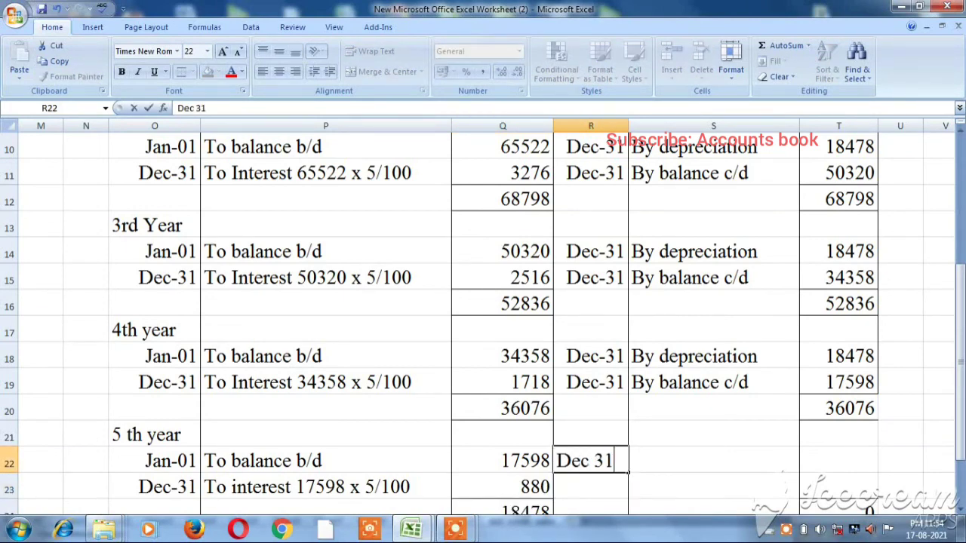
pyautogui.press('Tab')
pyautogui.write('D')
pyautogui.press('BackSpace')
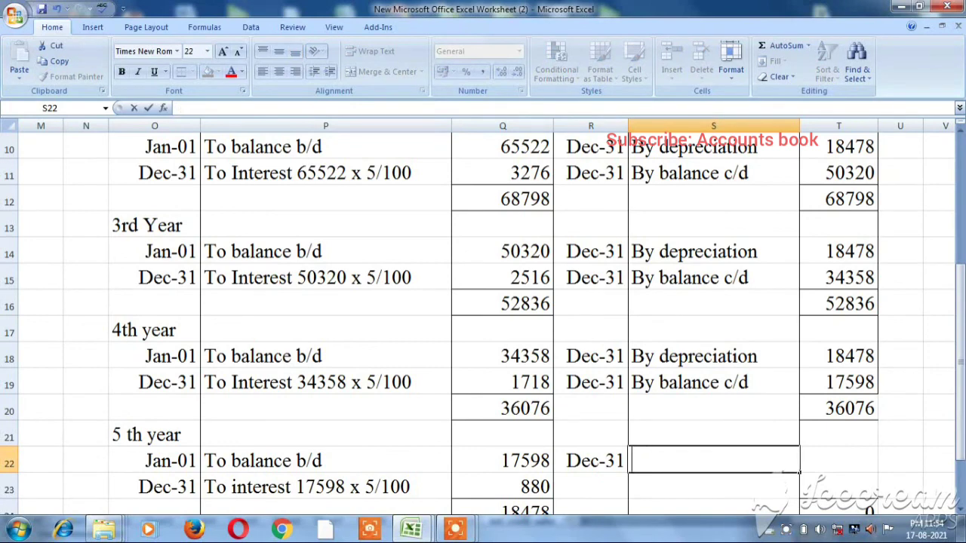
pyautogui.write('By de')
pyautogui.press('Tab')
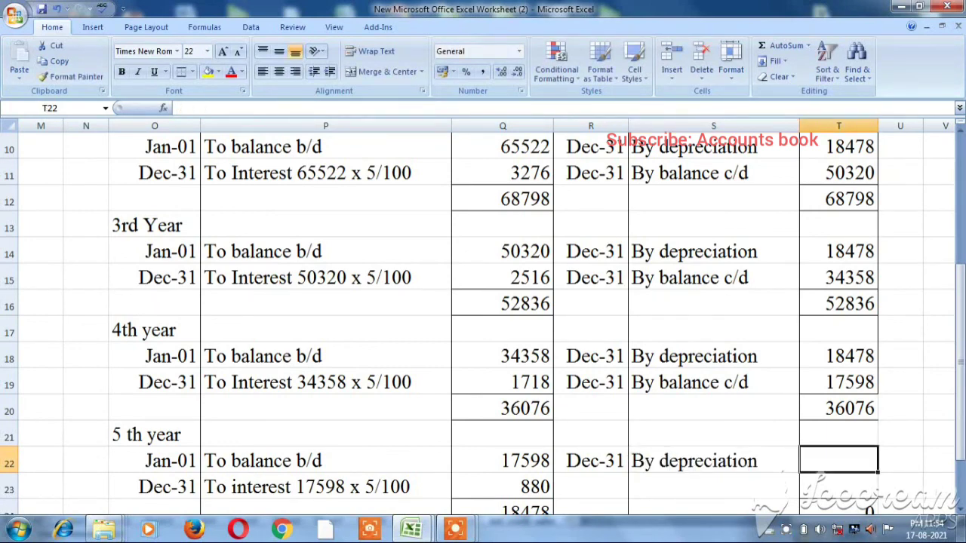
pyautogui.write('18')
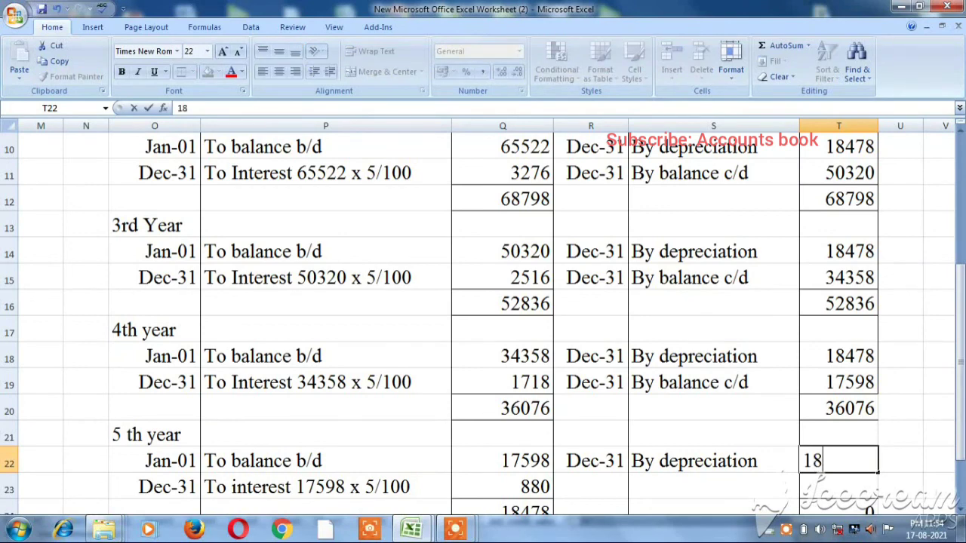
pyautogui.write('478')
pyautogui.press('Return')
pyautogui.press('Return')
pyautogui.press('Return')
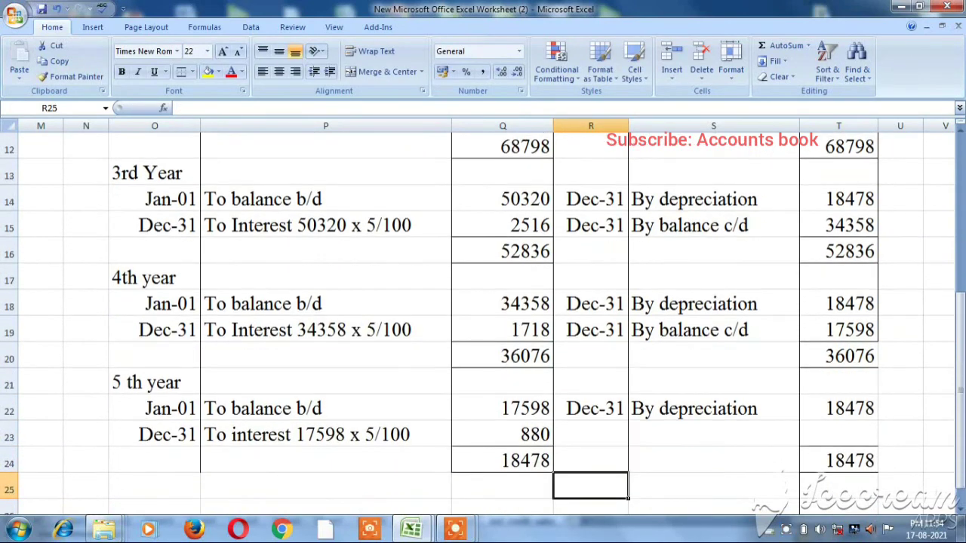